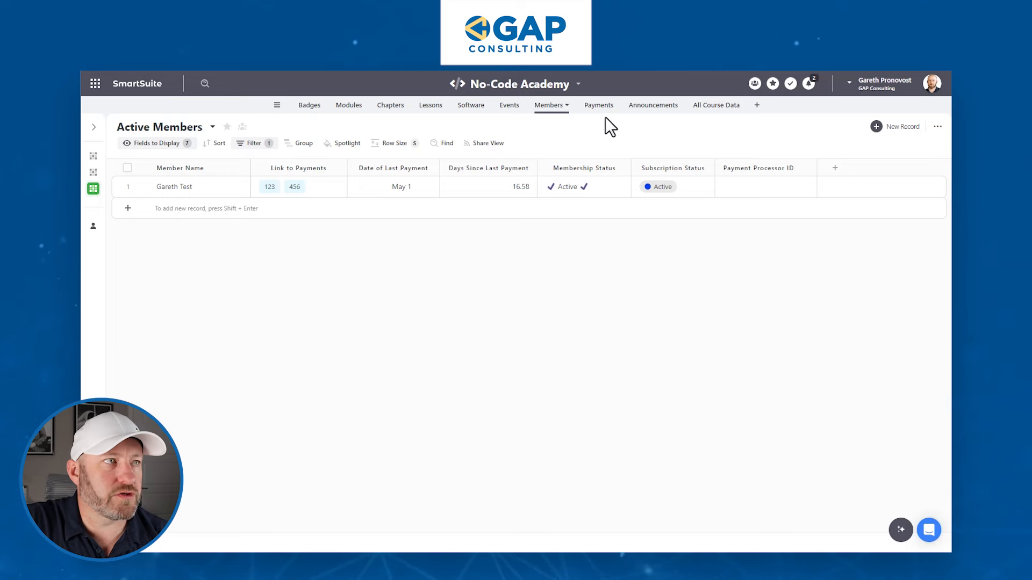
Review the Payments and Members tables, then inspect the settings of the Member Name field
click(599, 106)
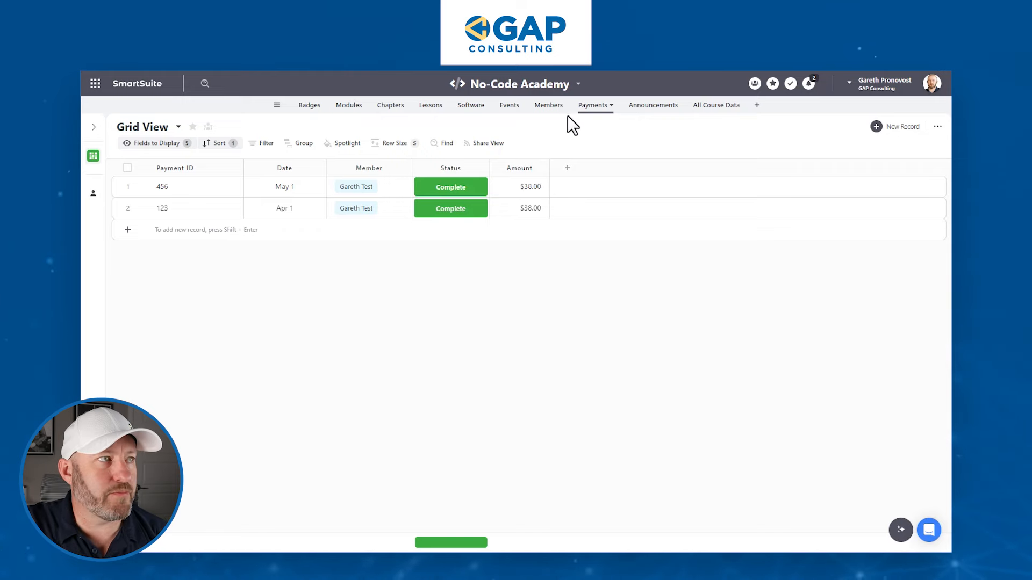
click(547, 106)
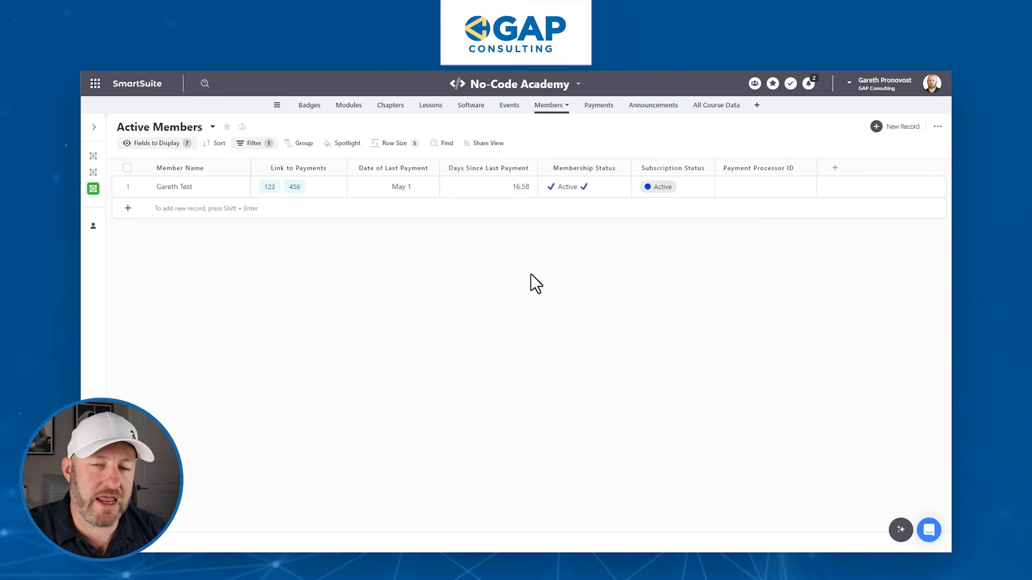
click(185, 187)
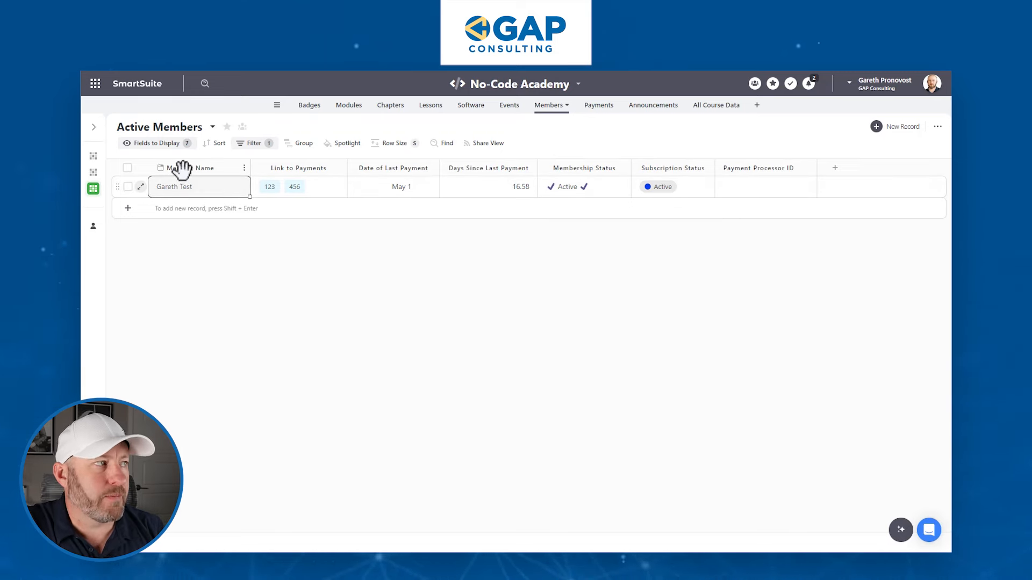
double_click(182, 168)
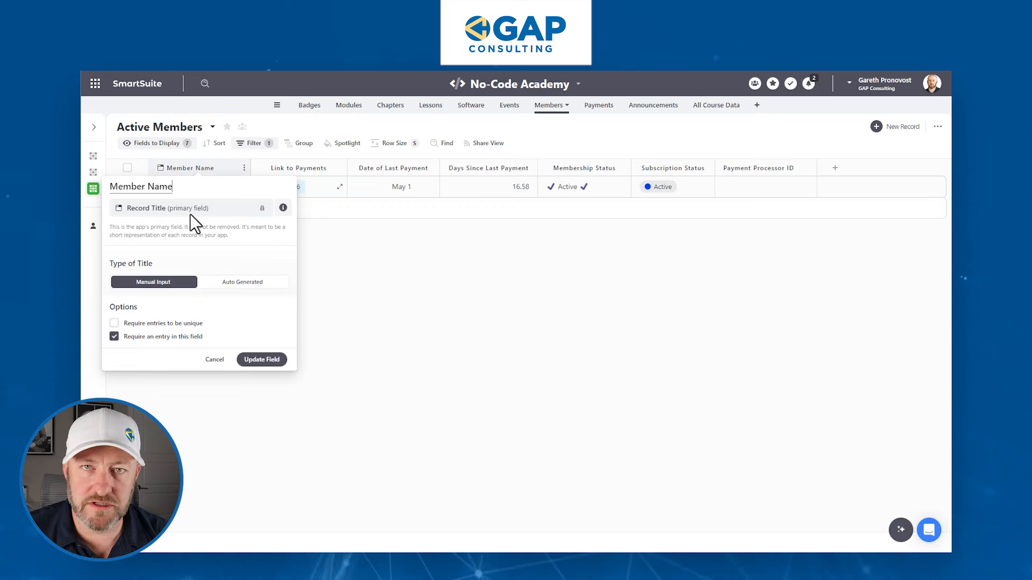
click(384, 281)
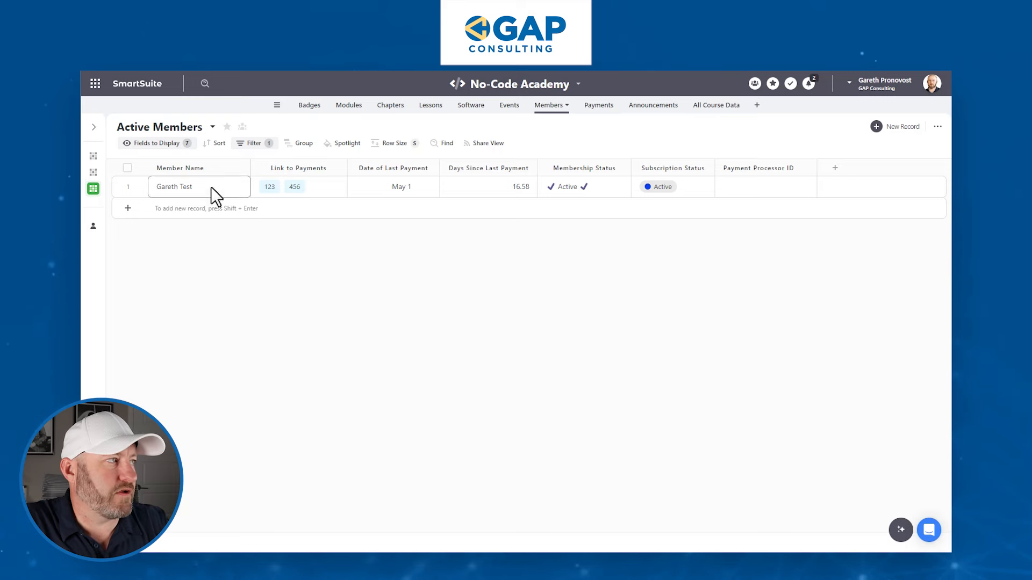
Show the Email field in the Active Members view
click(169, 146)
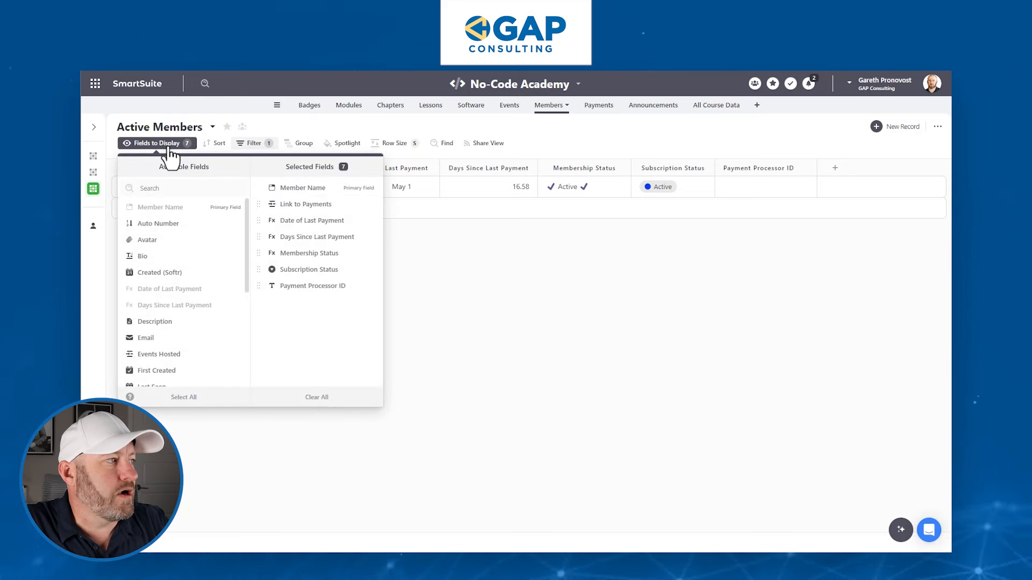
click(170, 339)
click(638, 325)
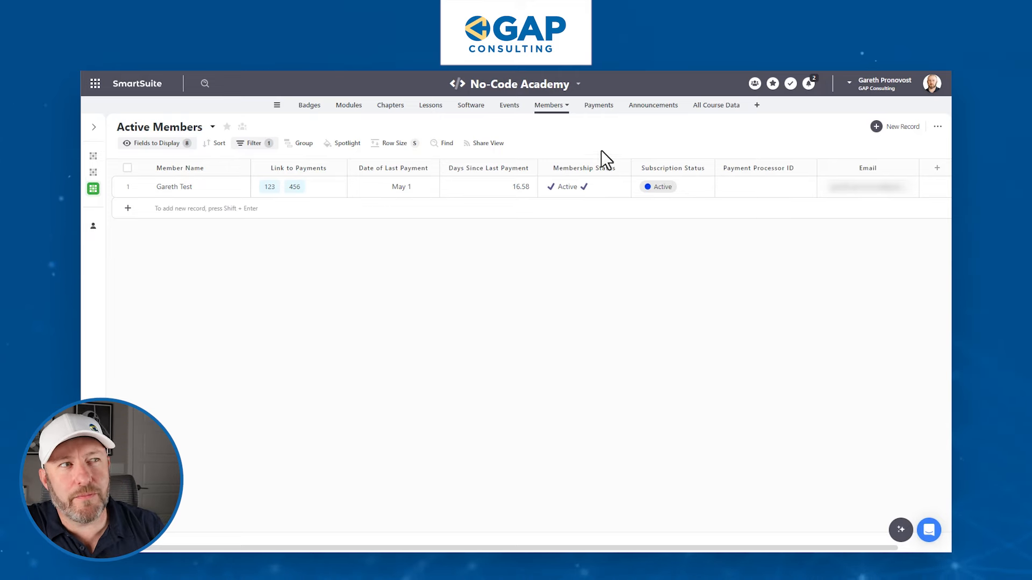
Look over the Payments table, then search the fields available in the Active Members view for "pay"
click(589, 107)
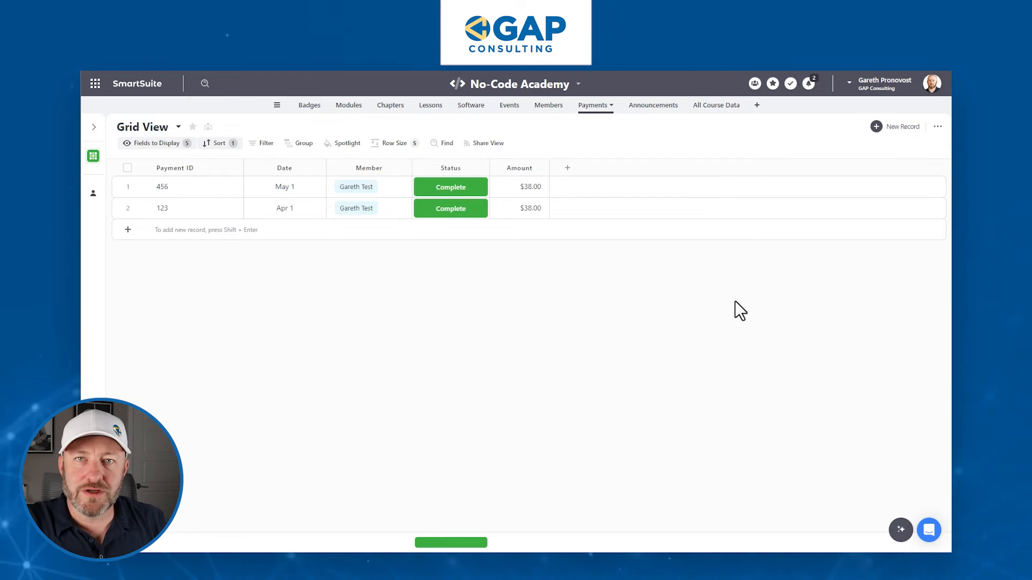
click(546, 105)
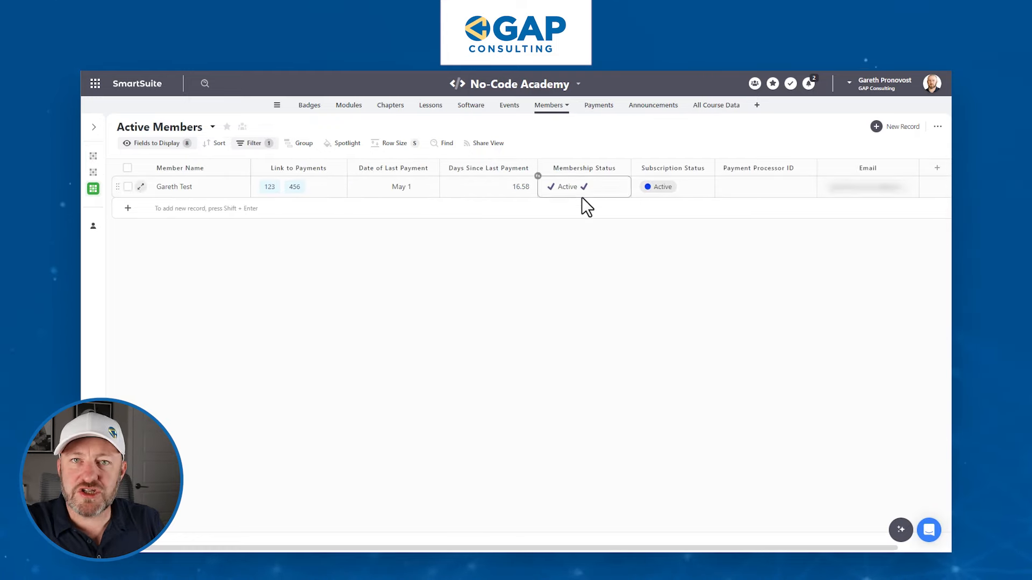
click(170, 148)
text(pay)
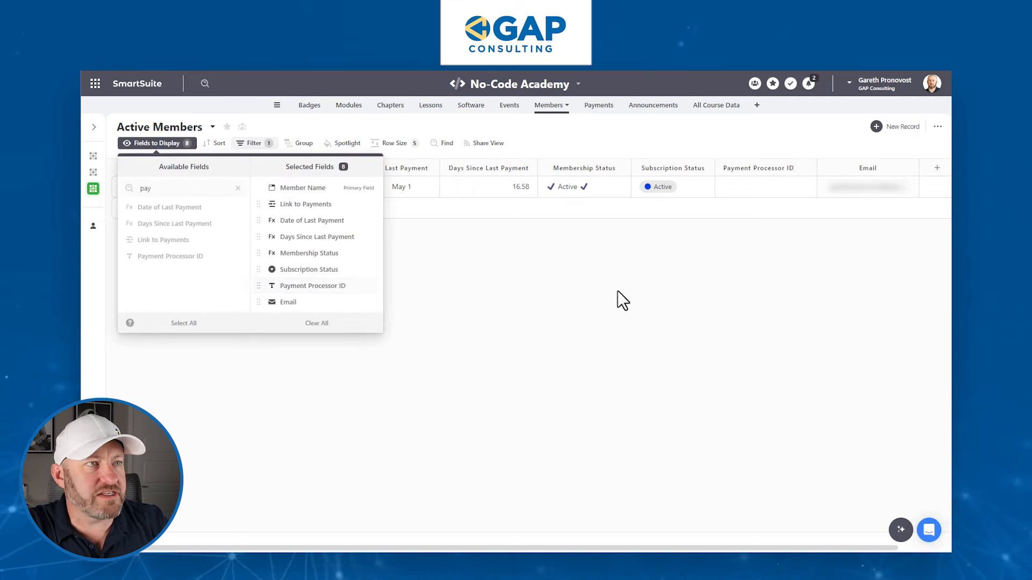
Enter a sample customer ID in the Payment Processor ID field of the test member's record
click(775, 180)
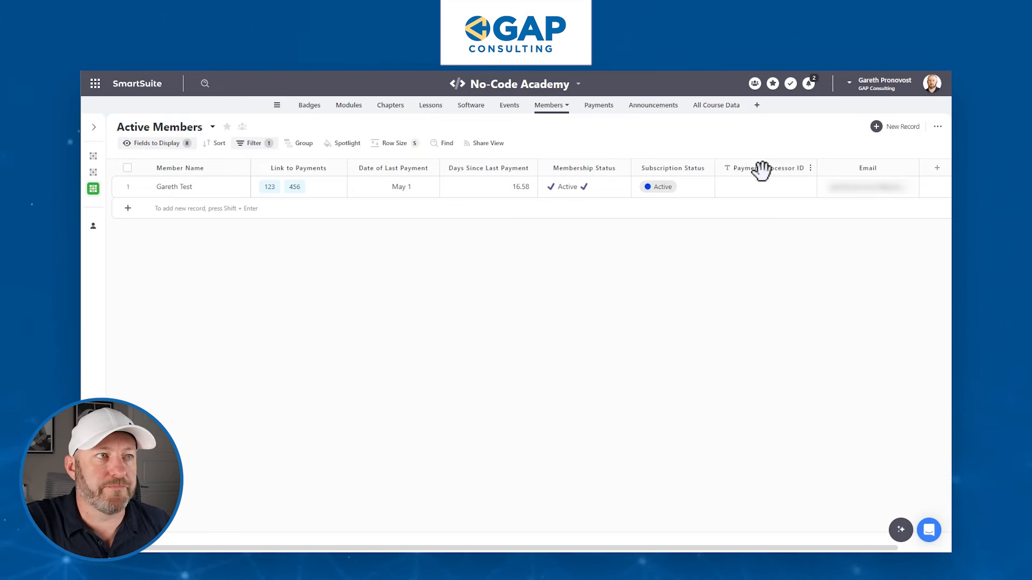
text(cus)
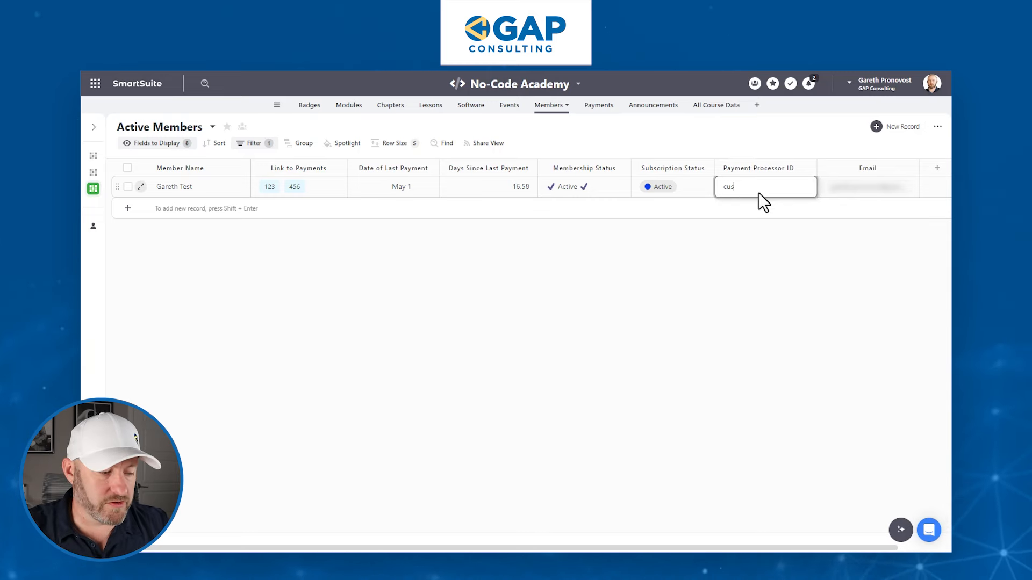
text(jfkldal:klqer)
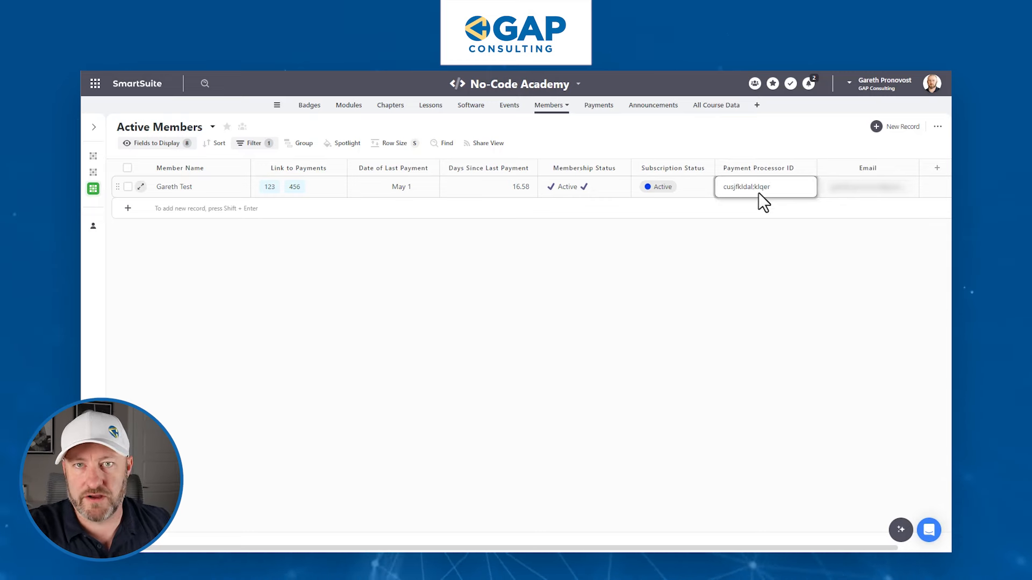
click(753, 230)
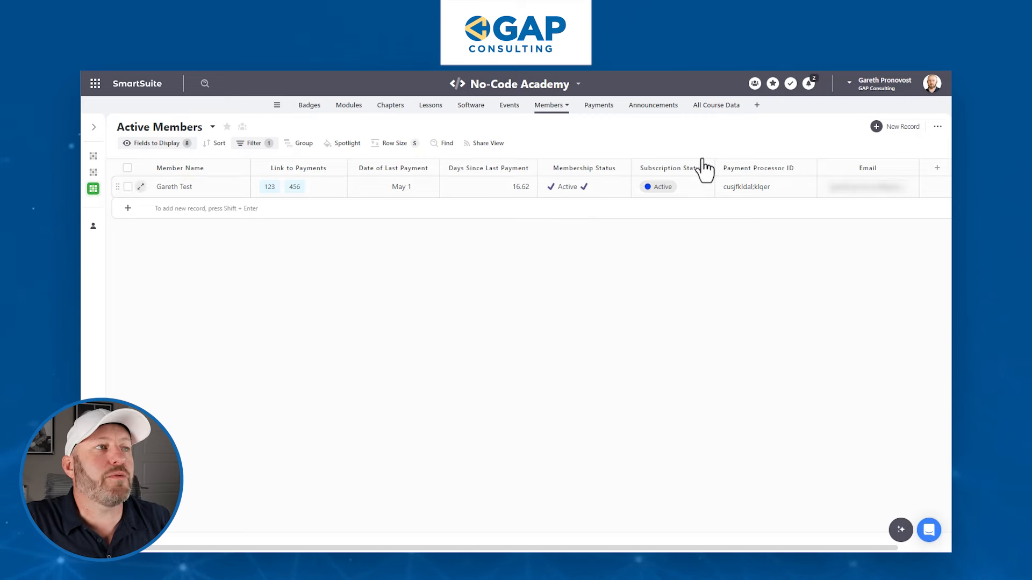
Compare the member links in the Payments table with the member's name and Payment Processor ID in Active Members
click(595, 106)
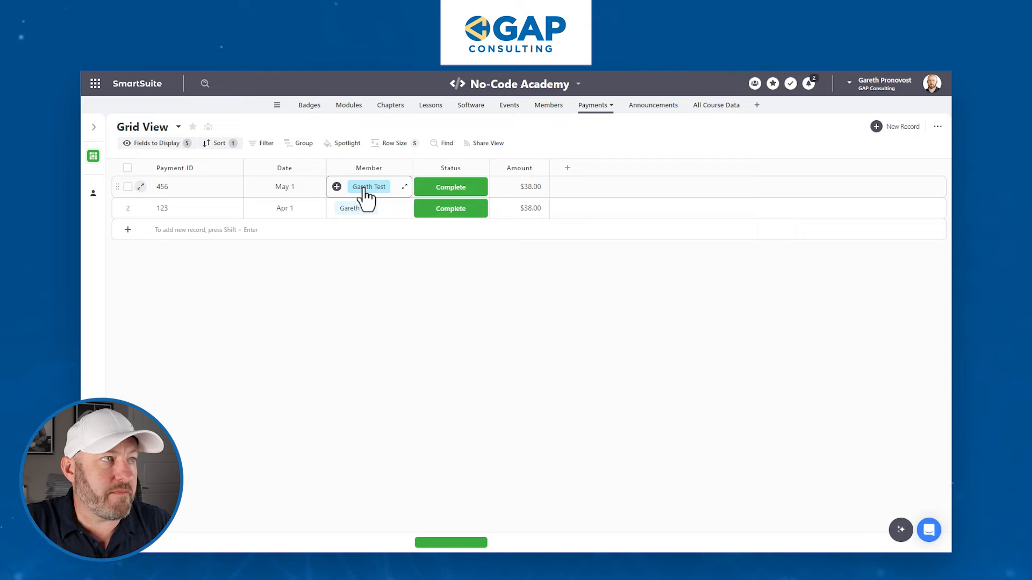
click(550, 106)
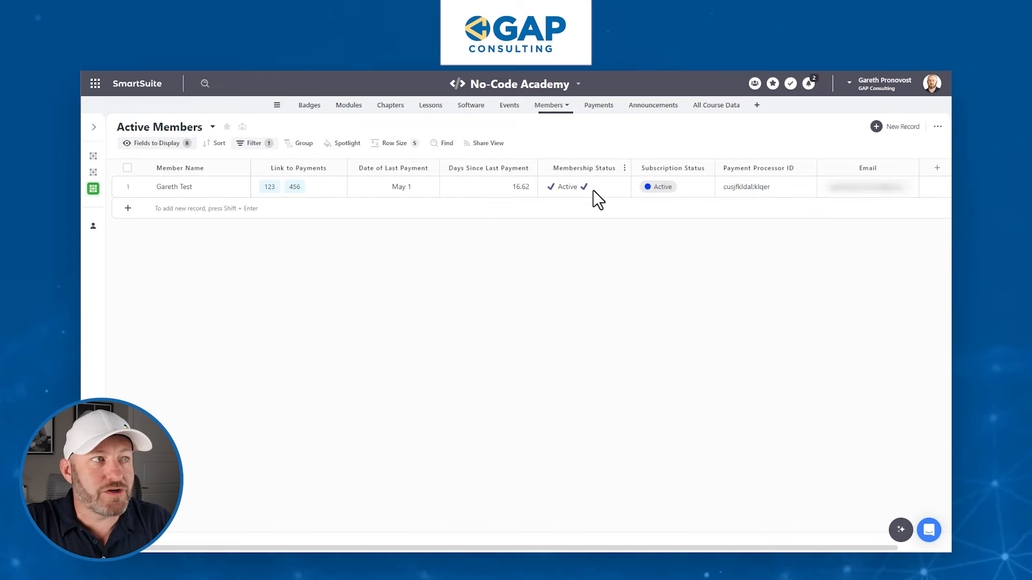
click(731, 189)
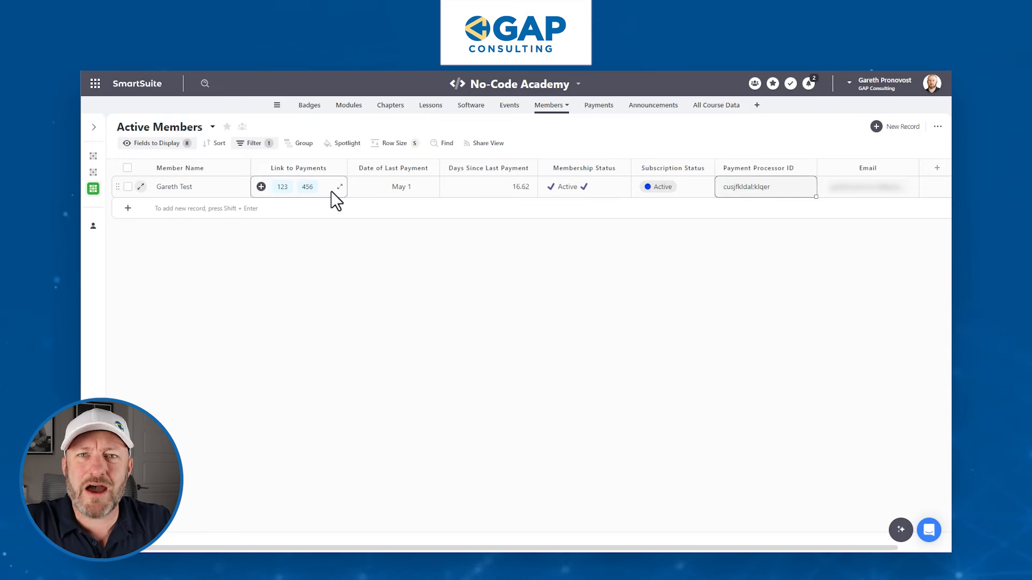
click(209, 186)
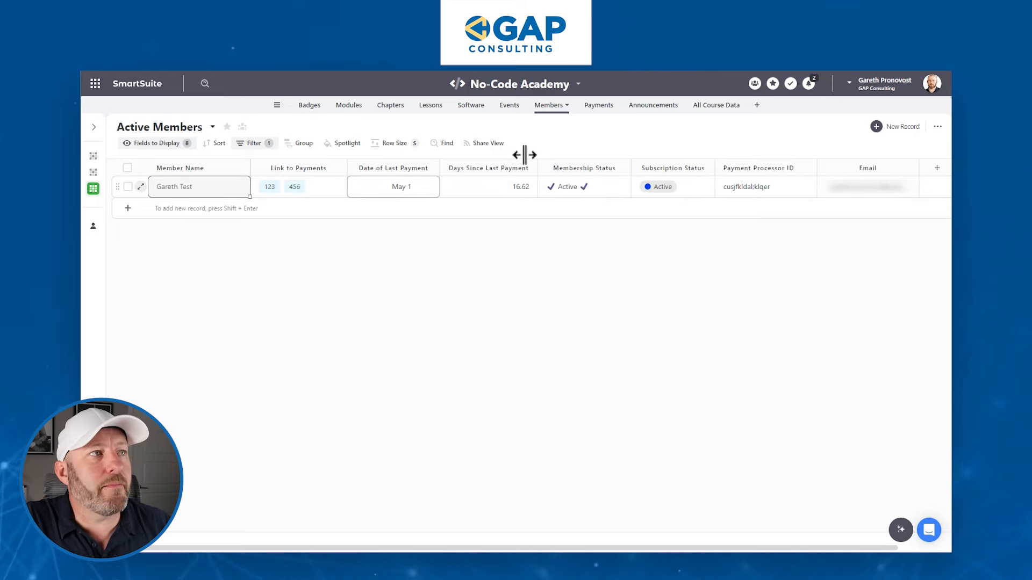
Add a record to the Payments table with Payment ID 789 and the date 6/1/2024
click(599, 106)
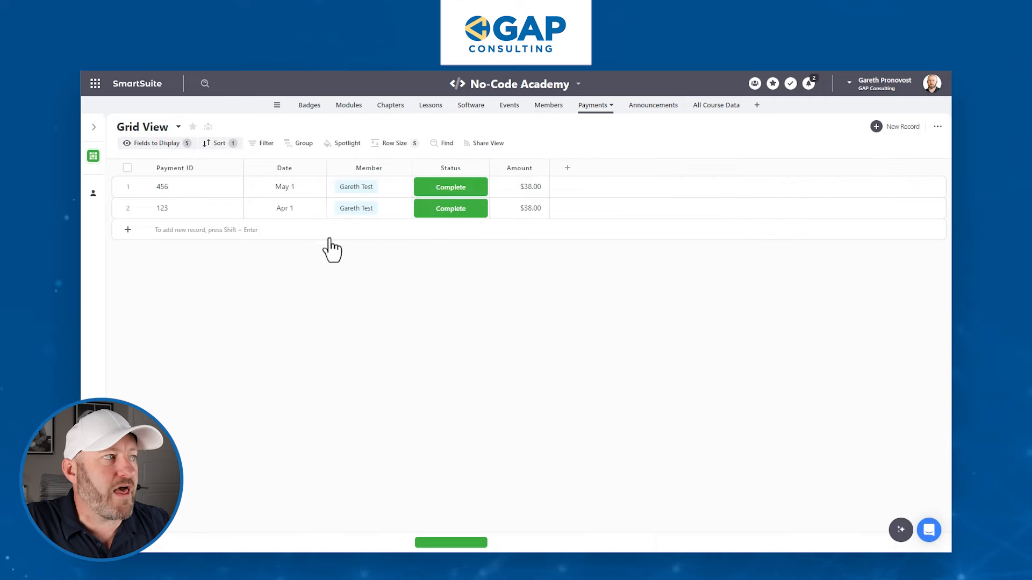
click(128, 230)
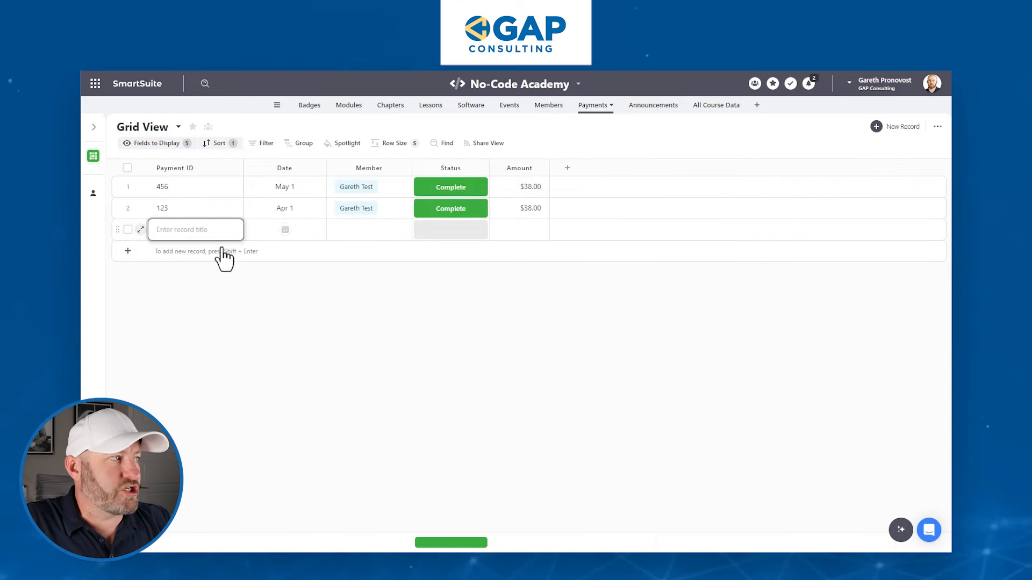
text(789)
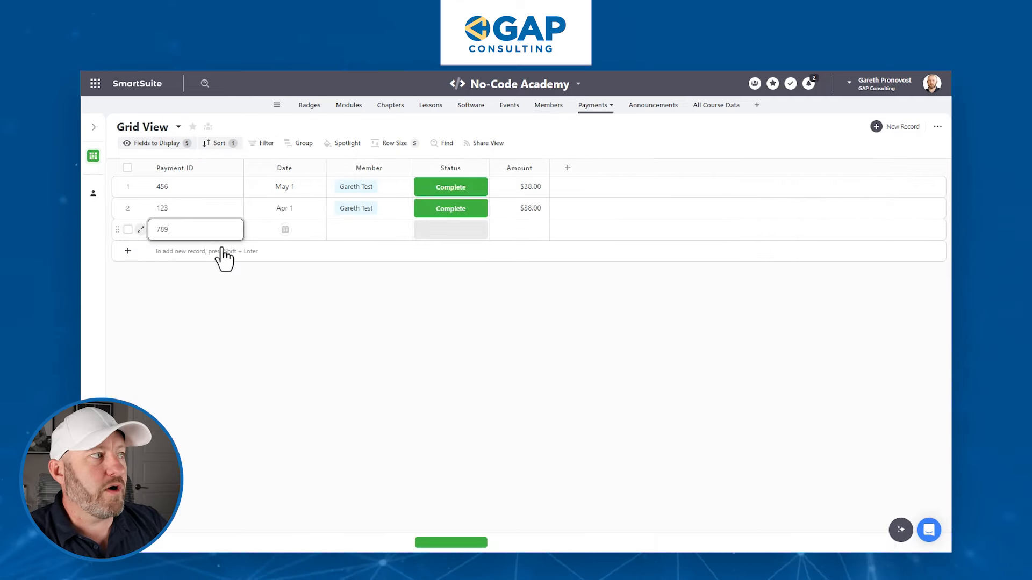
key(Tab)
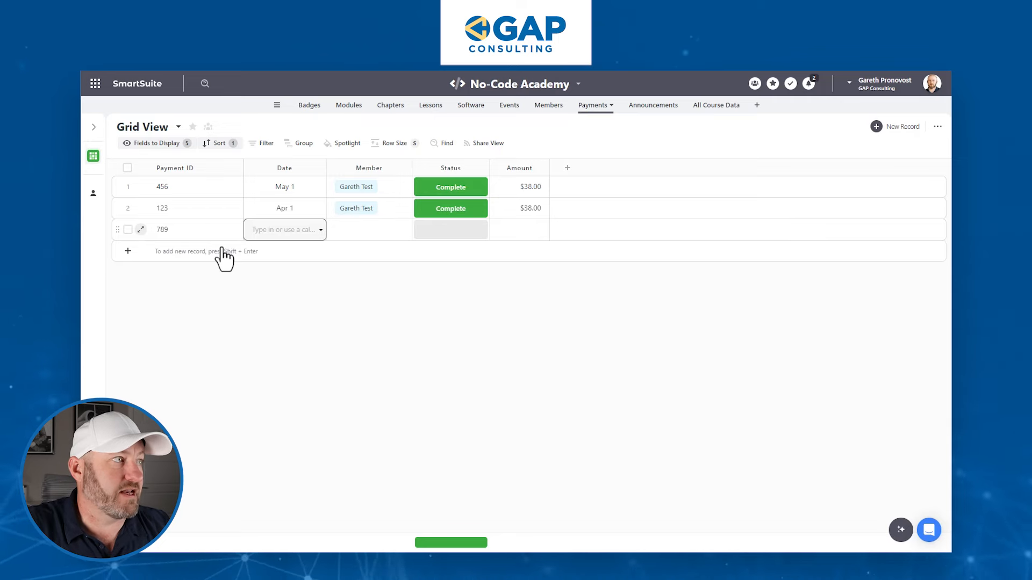
click(274, 230)
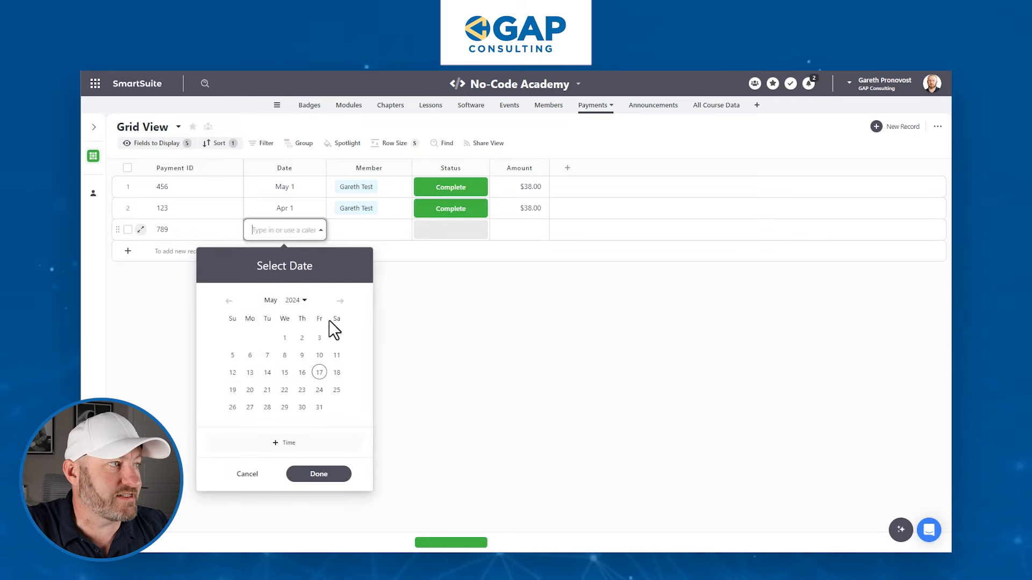
click(340, 301)
click(333, 342)
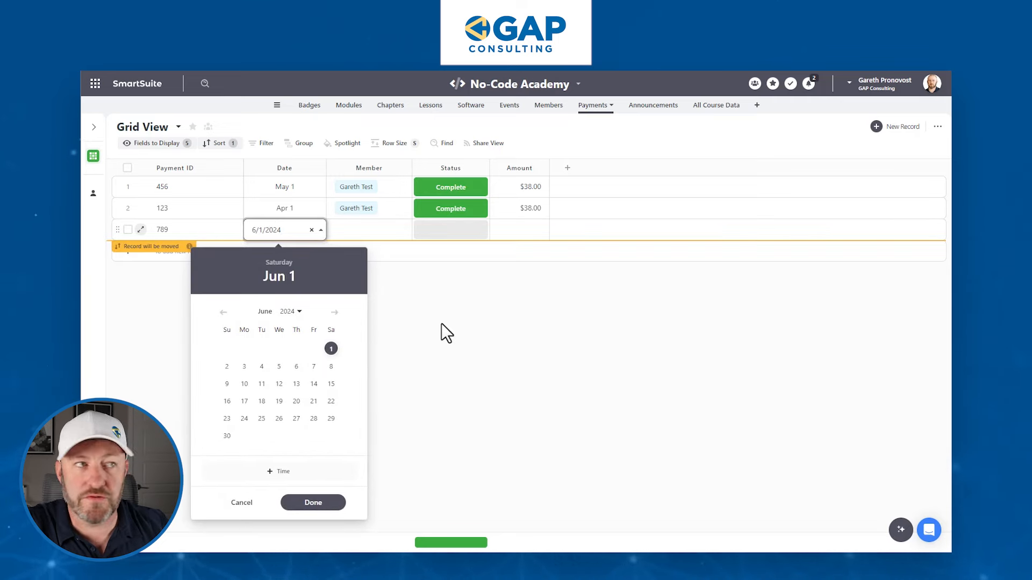
key(Tab)
Link payment 789 to the test member, with status Complete and an amount of $38
click(336, 187)
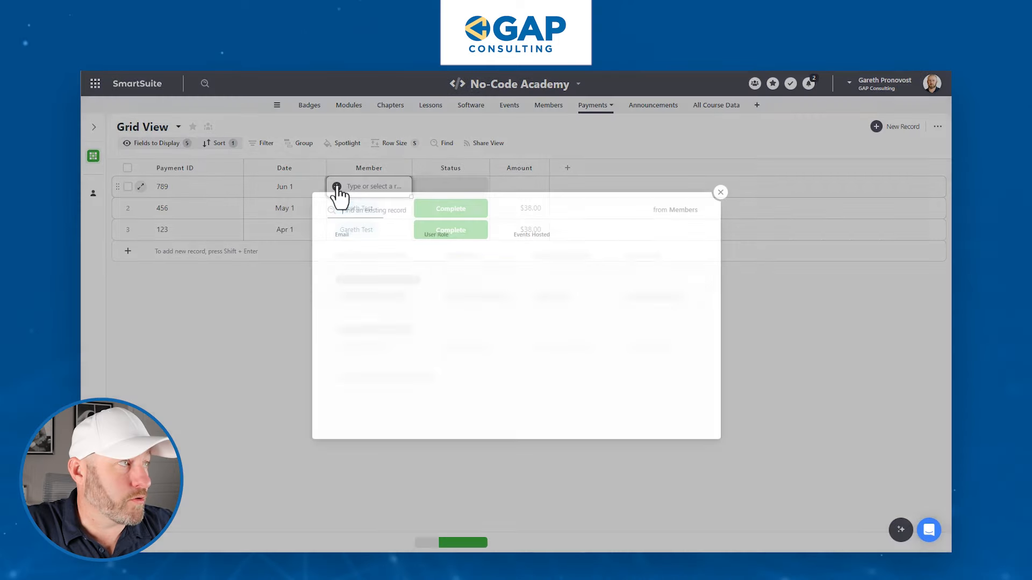
click(357, 261)
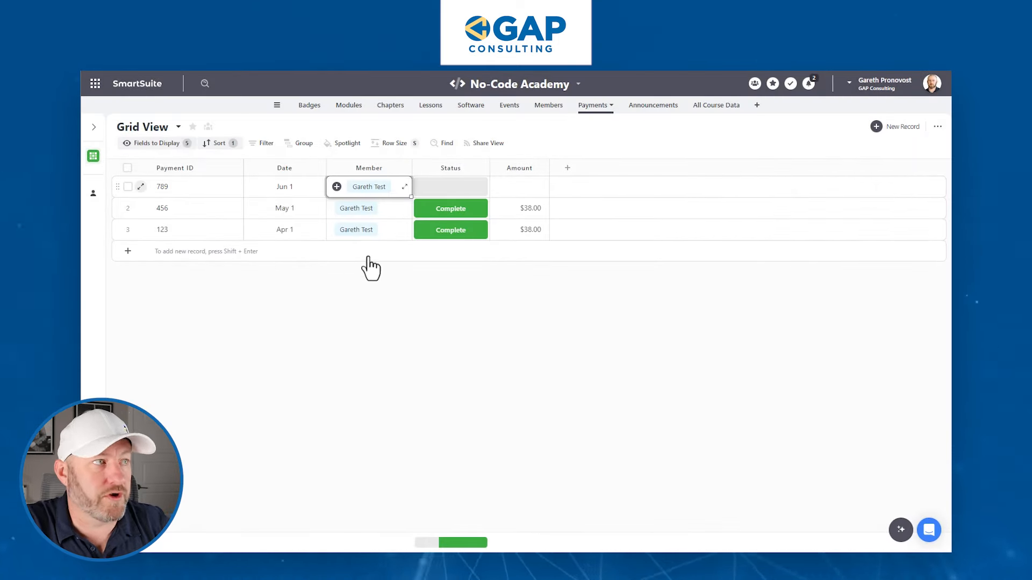
click(480, 189)
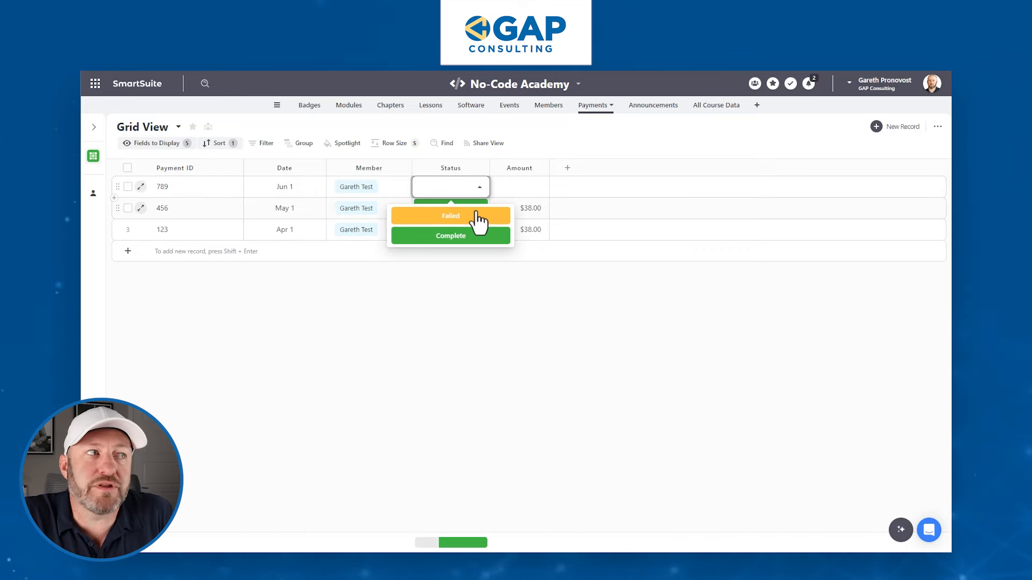
click(465, 236)
click(520, 191)
text(38)
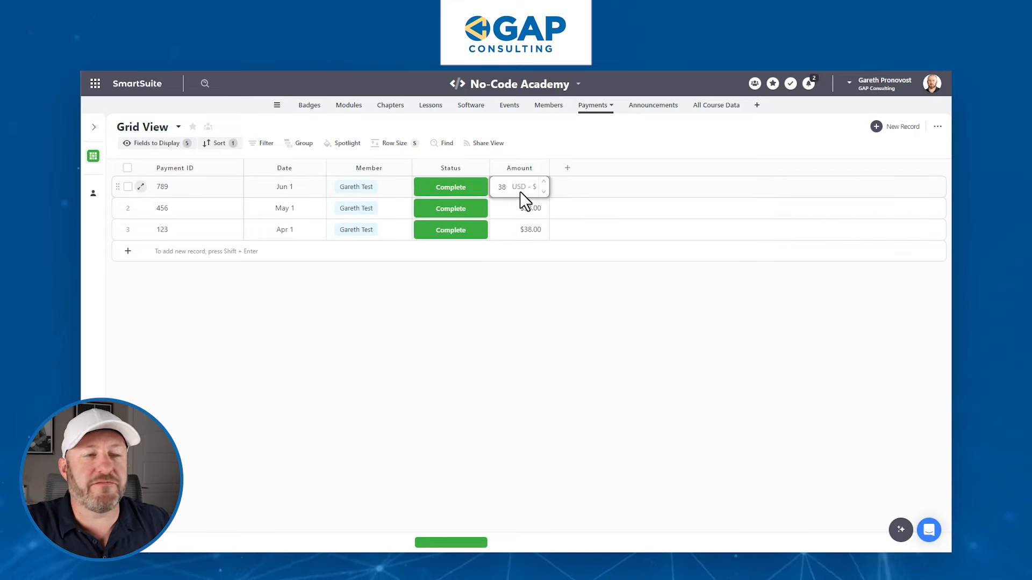
click(558, 386)
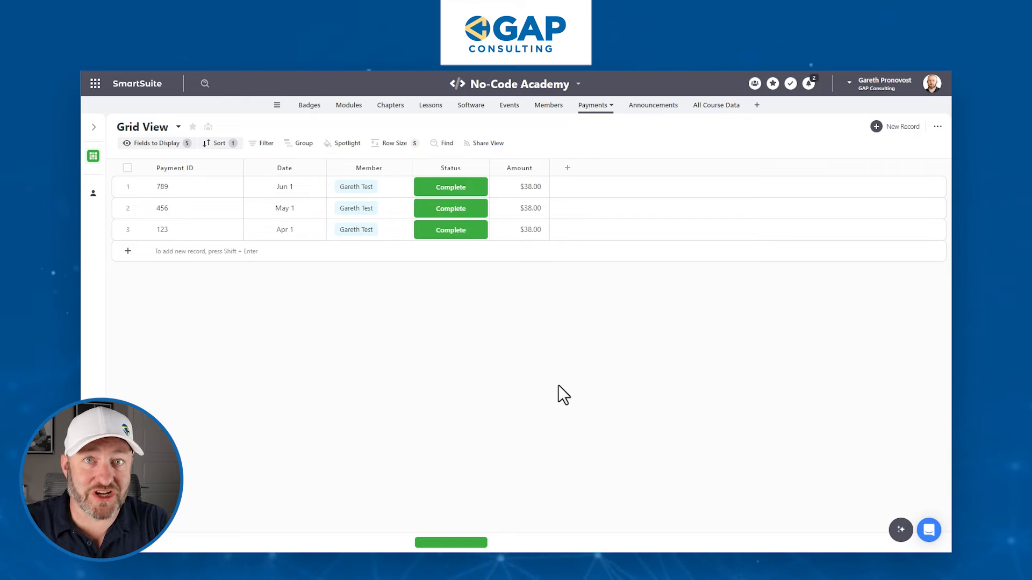
Examine the member's Days Since Last Payment value, its formula, and the payment dates it depends on
click(548, 105)
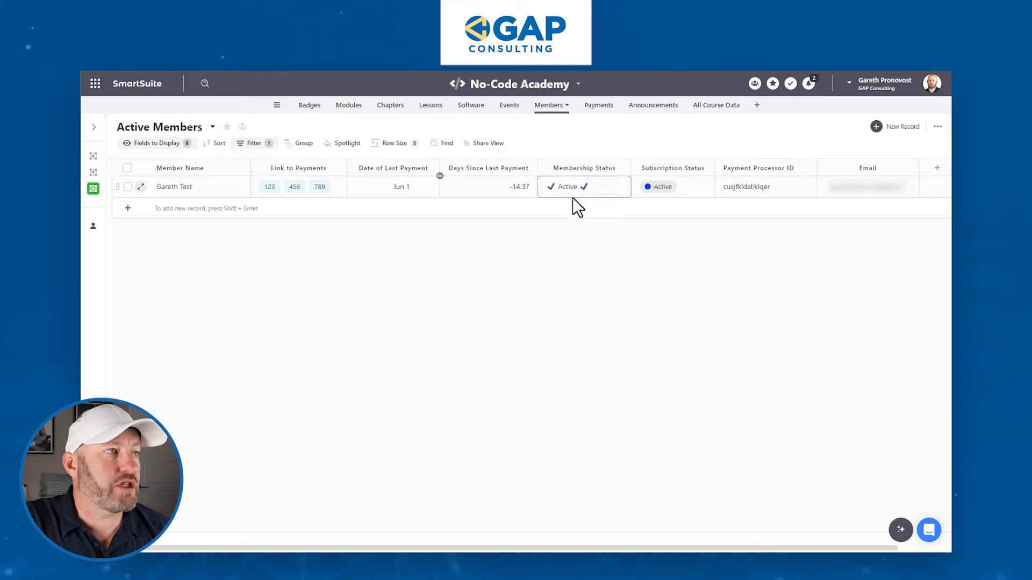
click(489, 186)
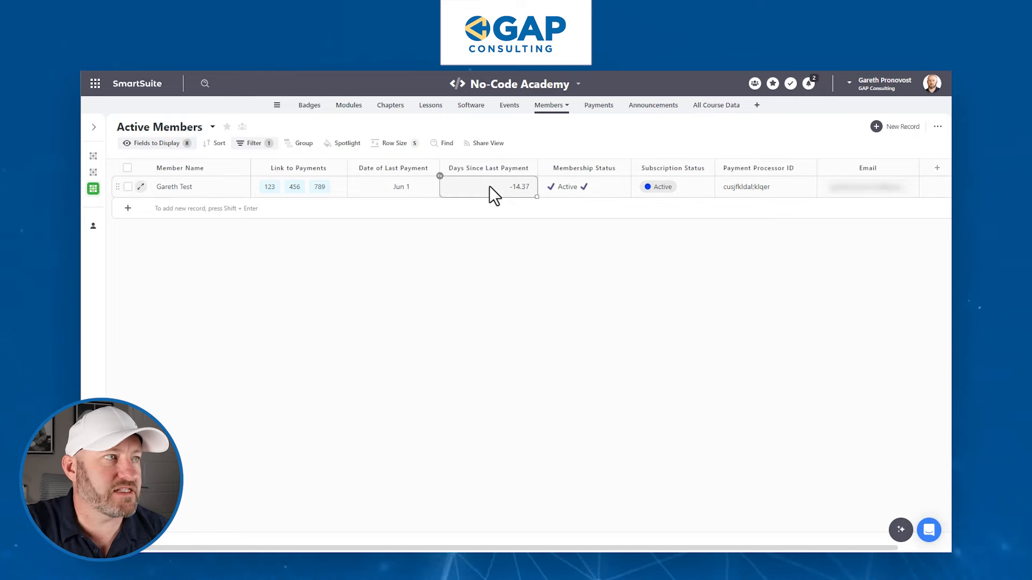
click(485, 167)
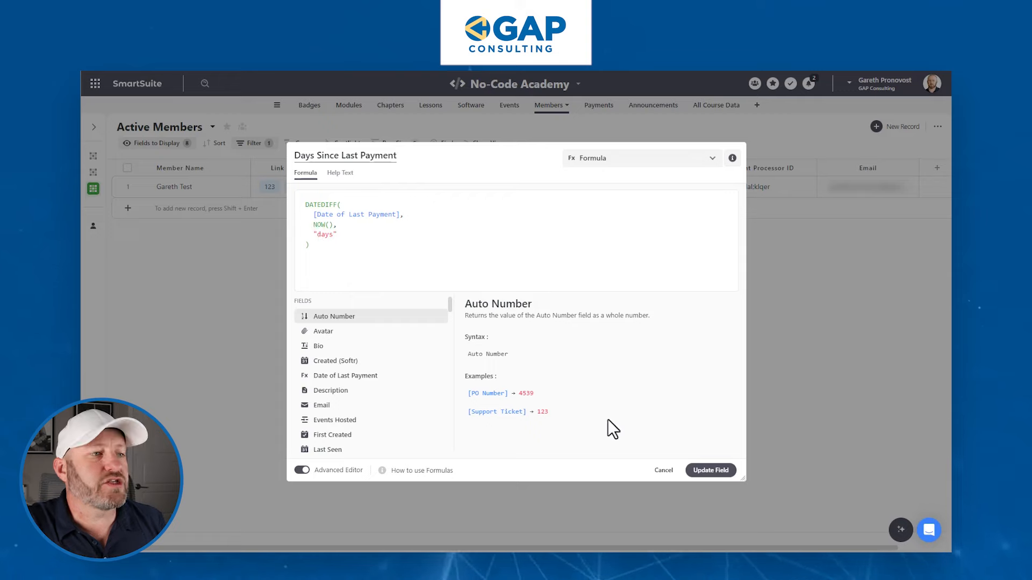
click(709, 471)
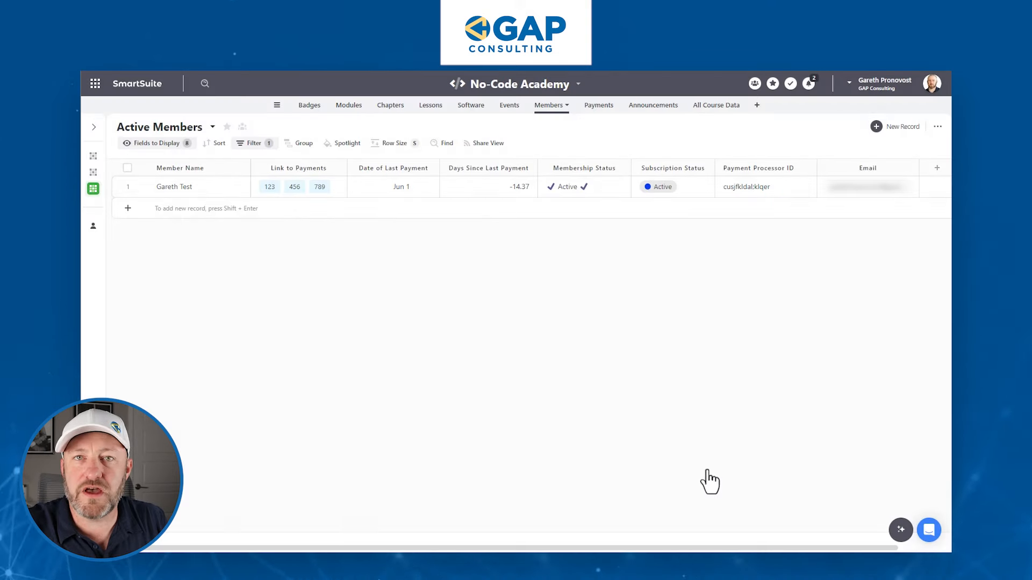
click(603, 106)
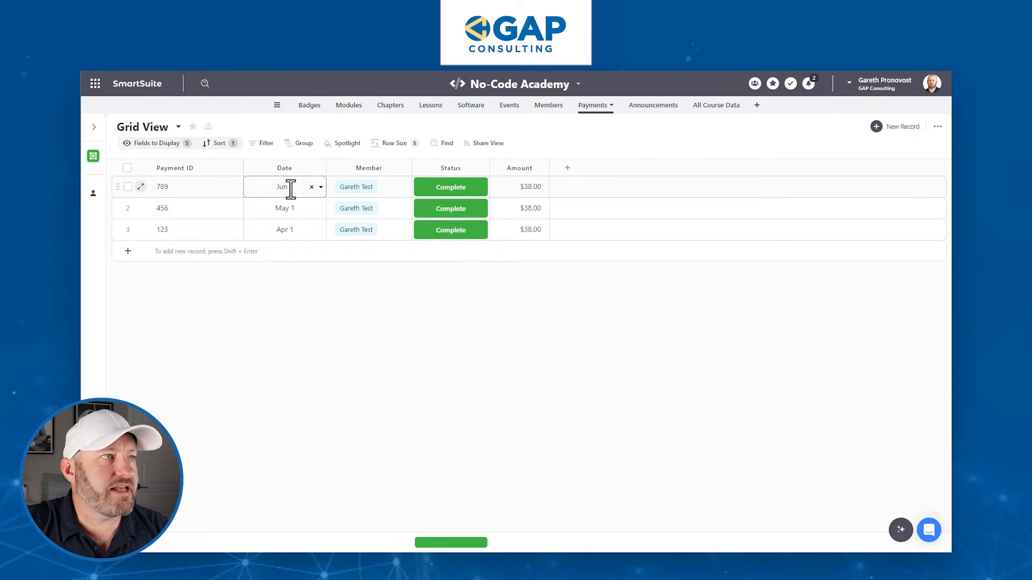
click(556, 108)
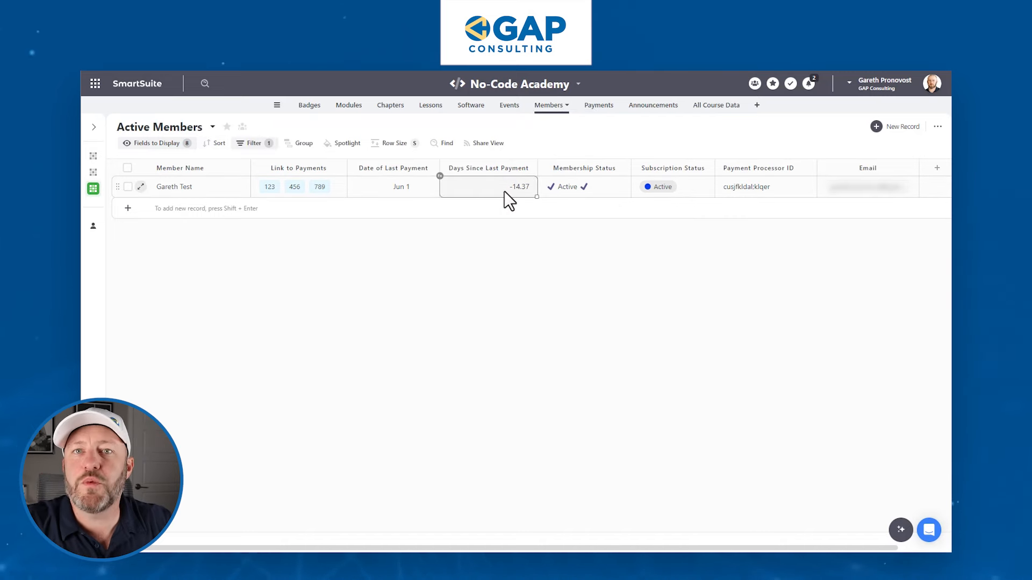
In the Payments table, set the date of payment 789 to 3/1/2024
click(599, 106)
click(283, 187)
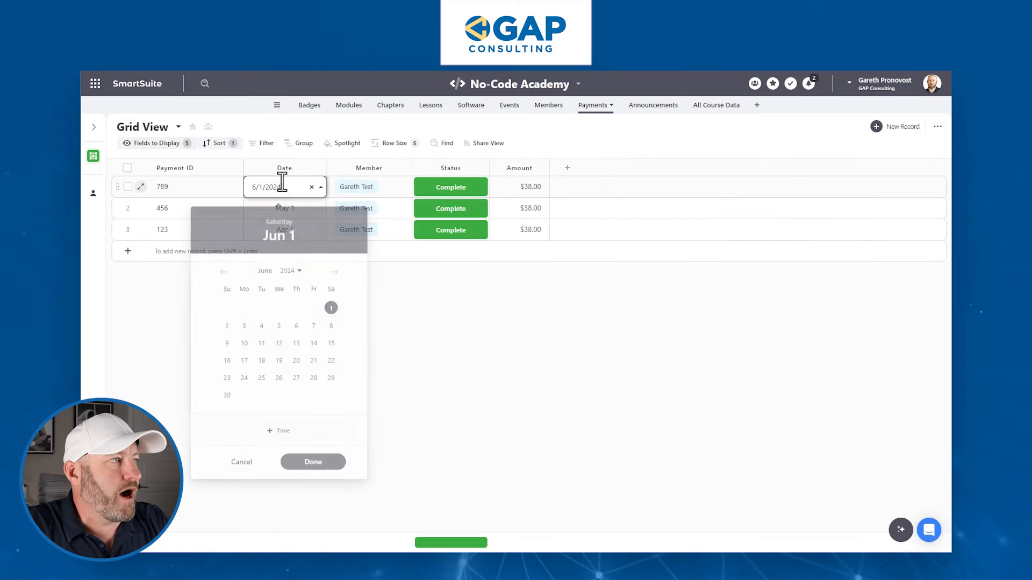
click(223, 271)
click(224, 270)
click(224, 269)
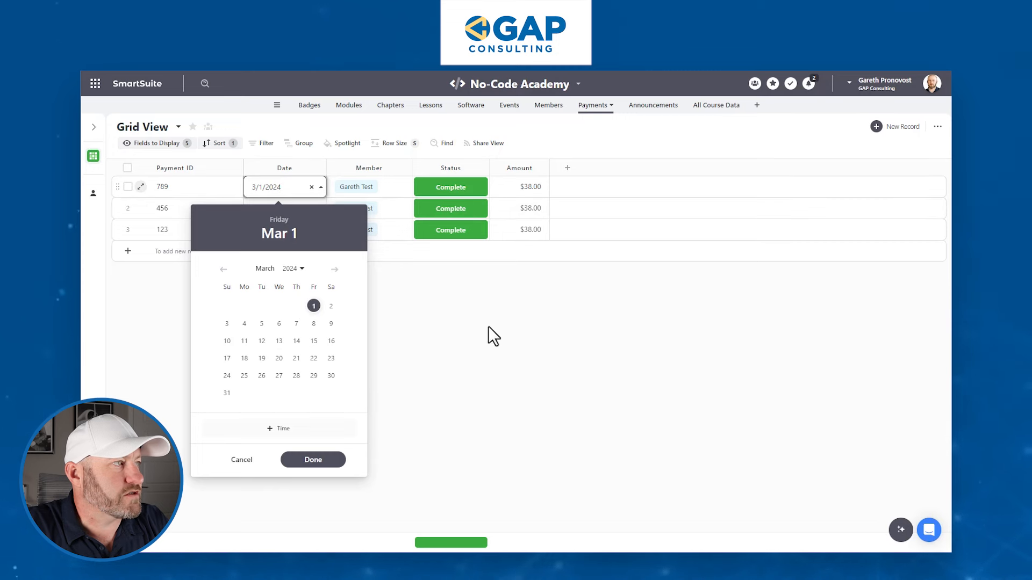
click(329, 461)
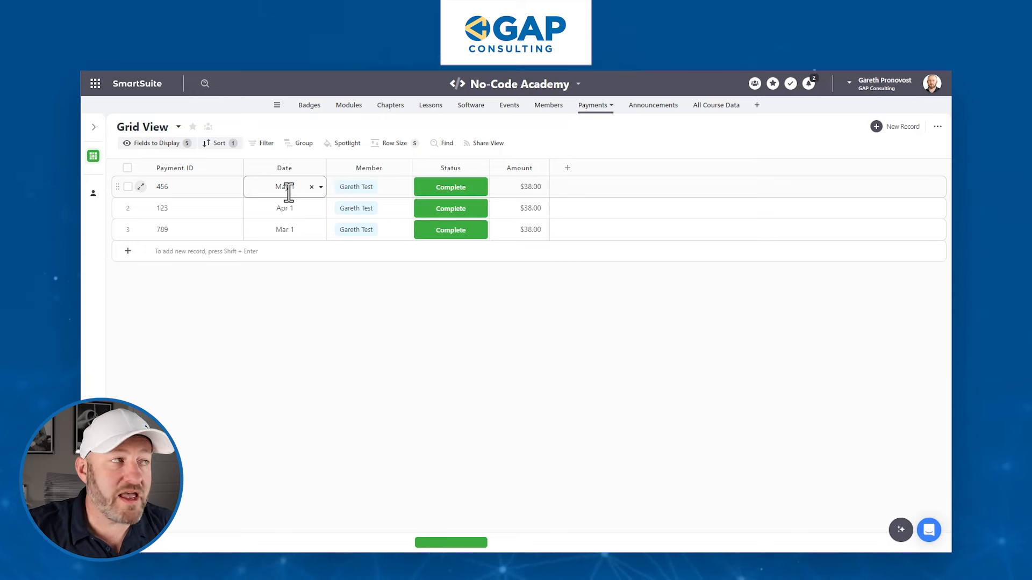
click(350, 133)
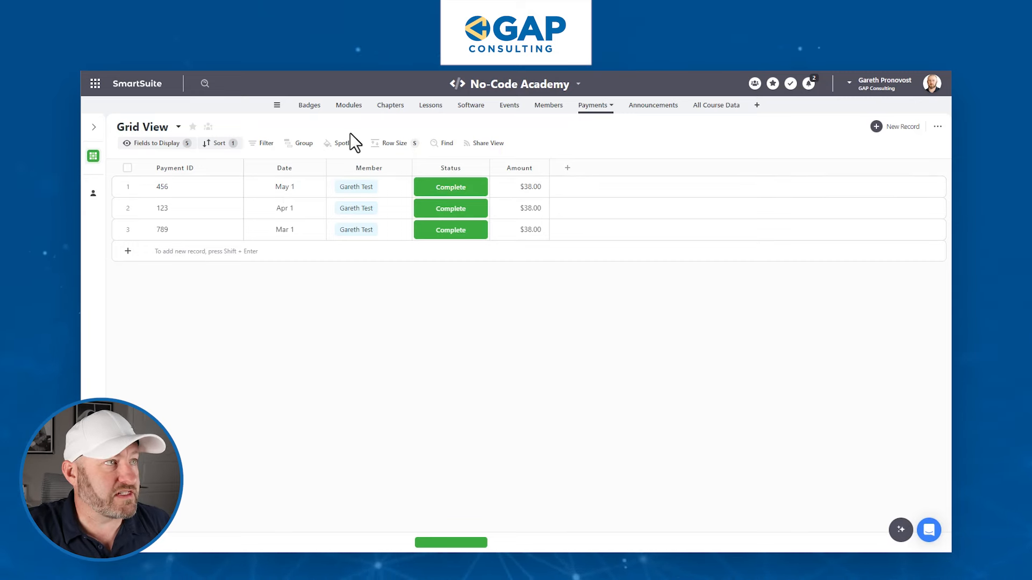
Check the member's Days Since Last Payment in Active Members and read through the Date of Last Payment formula without changing it
click(548, 106)
click(479, 191)
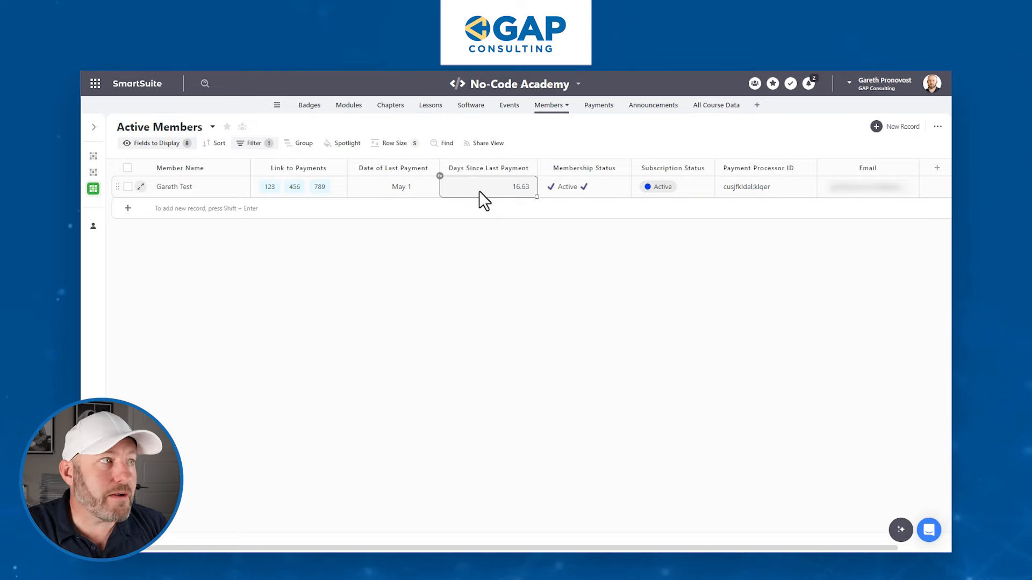
double_click(392, 167)
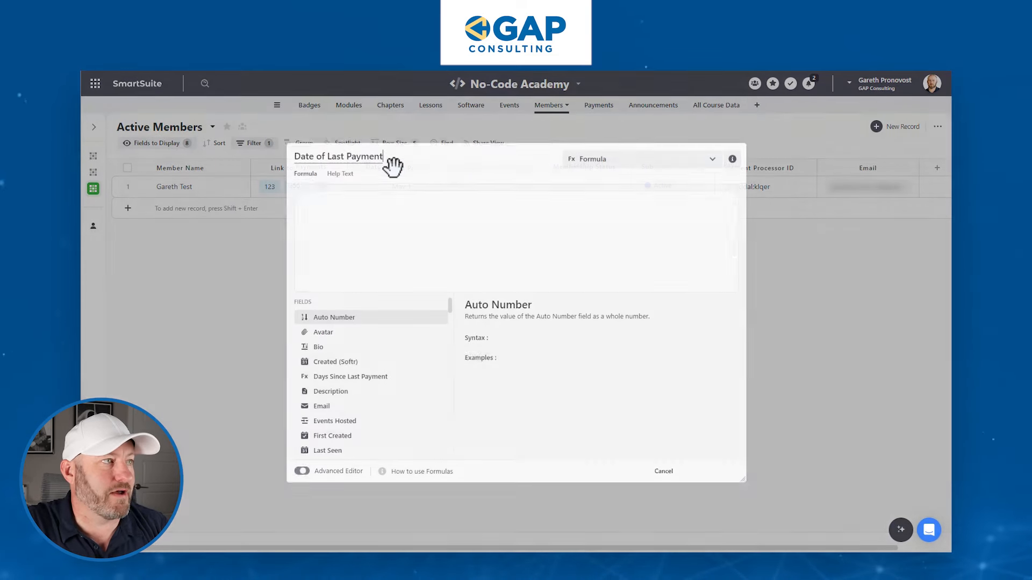
scroll(381, 261, down, 1)
scroll(375, 263, up, 1)
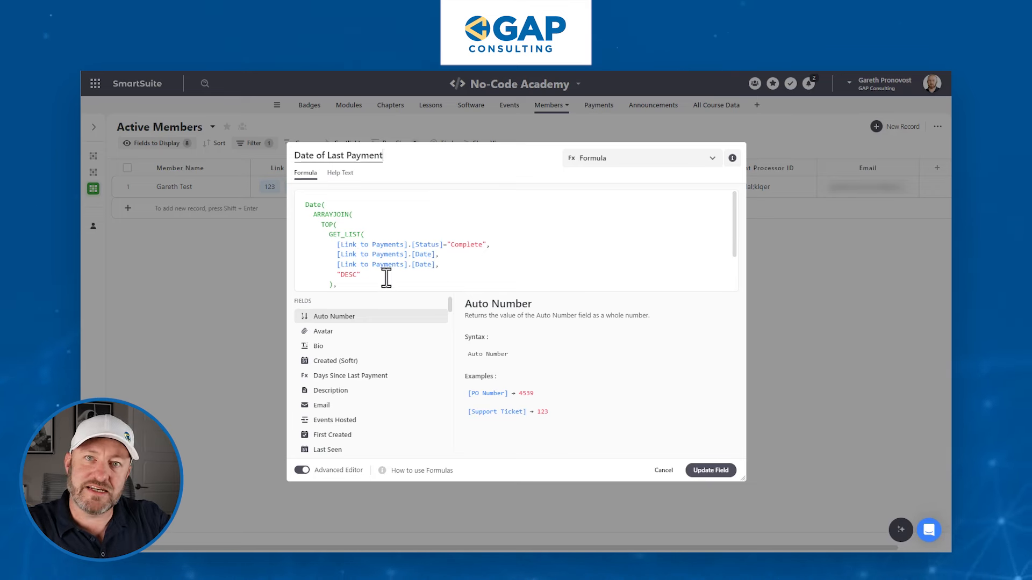
scroll(381, 275, down, 2)
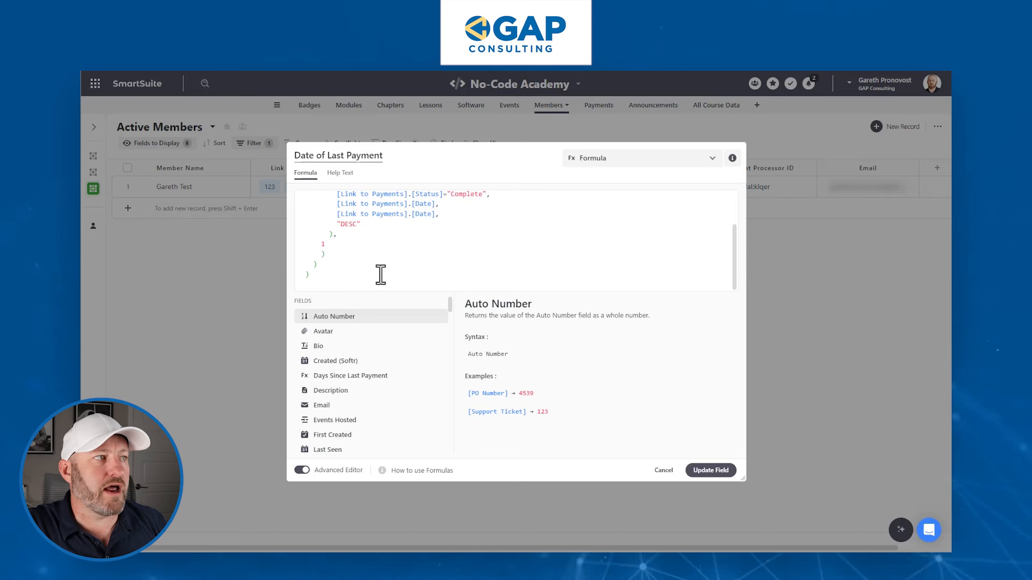
click(335, 246)
scroll(336, 246, up, 2)
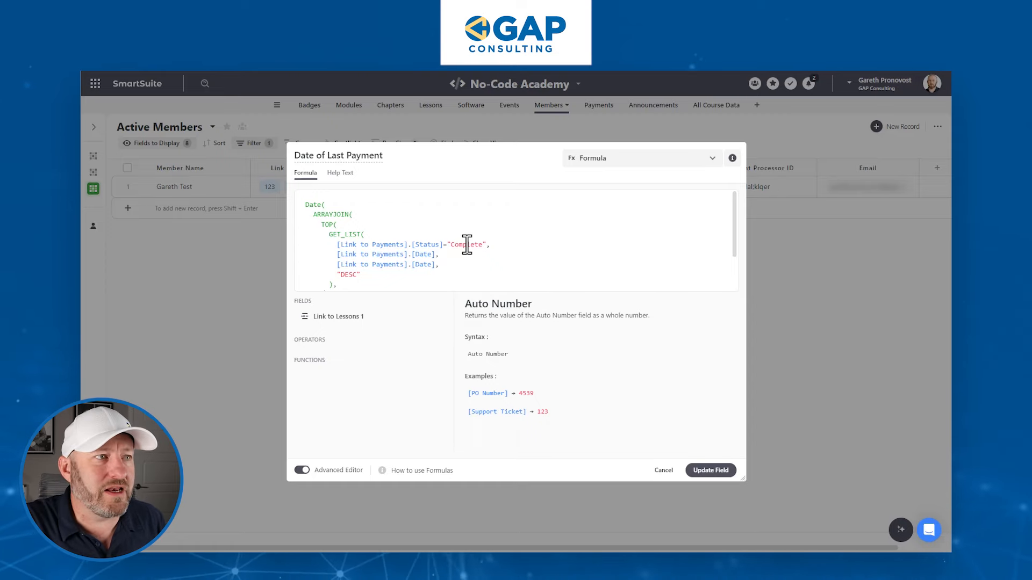
click(662, 471)
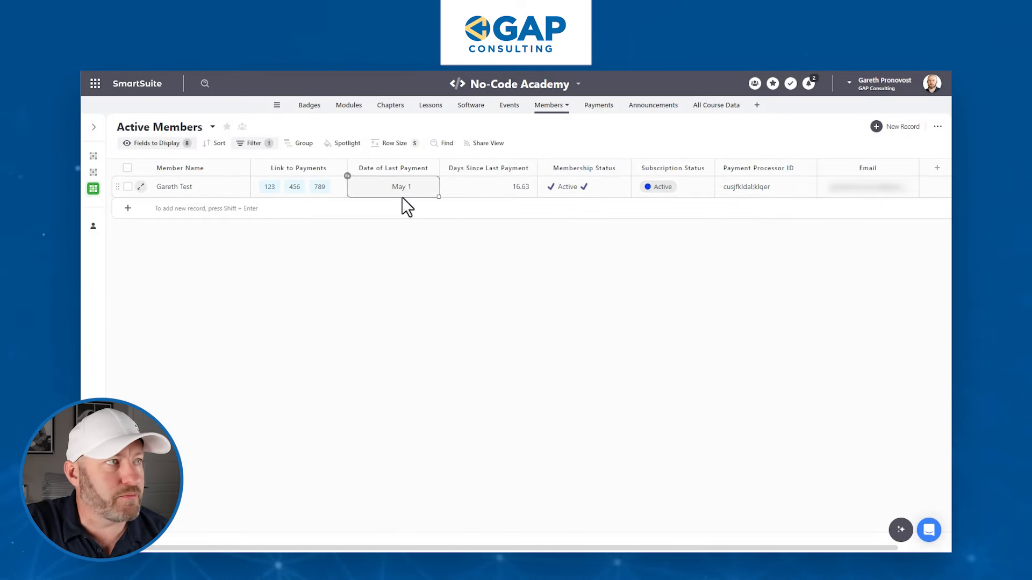
In the Payments table, set the status of payment 456 to Failed
click(598, 105)
click(482, 188)
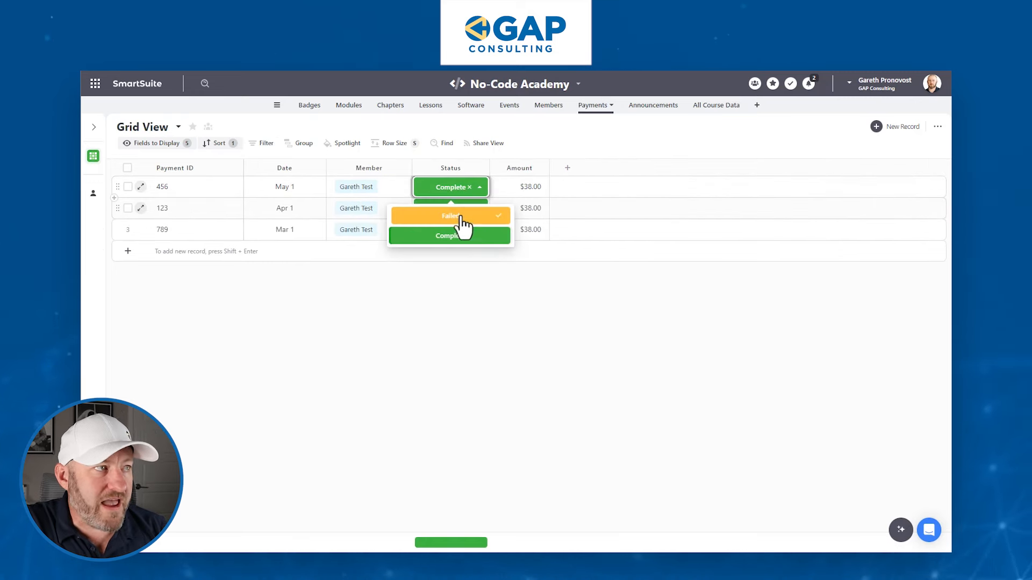
click(458, 215)
Examine the member's Date of Last Payment and Days Since Last Payment in Active Members, including the Days Since Last Payment formula
click(551, 106)
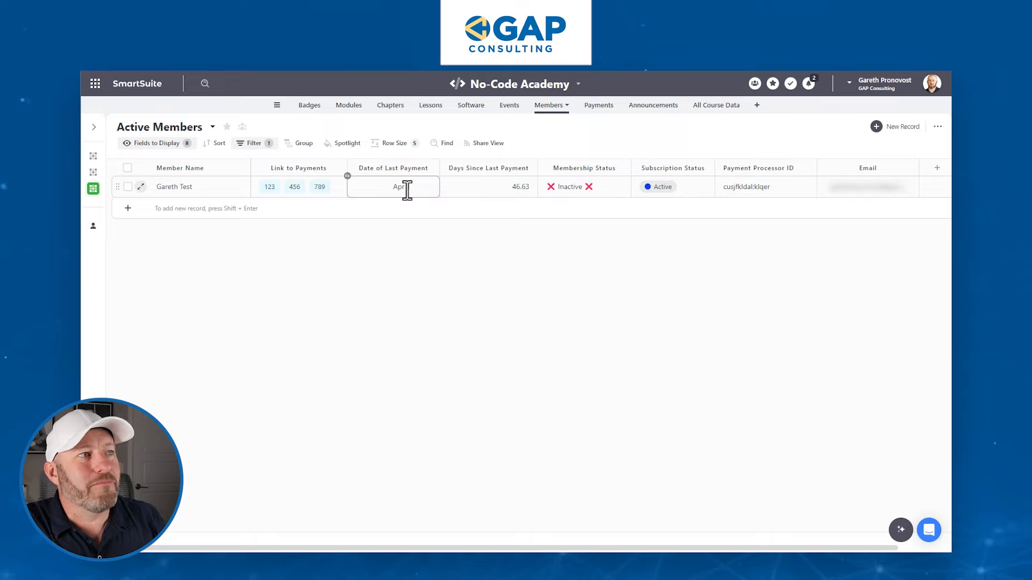
double_click(466, 168)
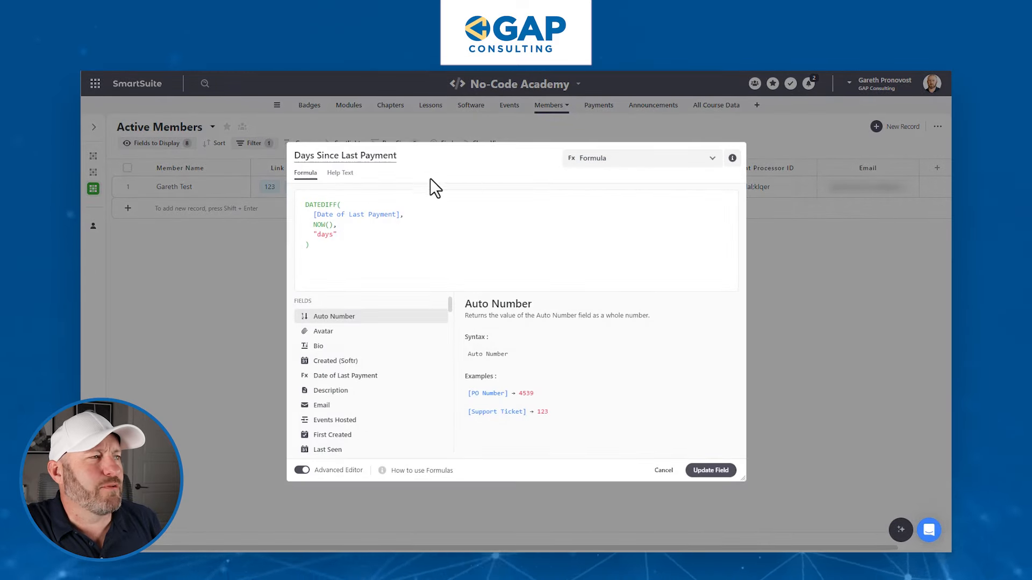
click(424, 129)
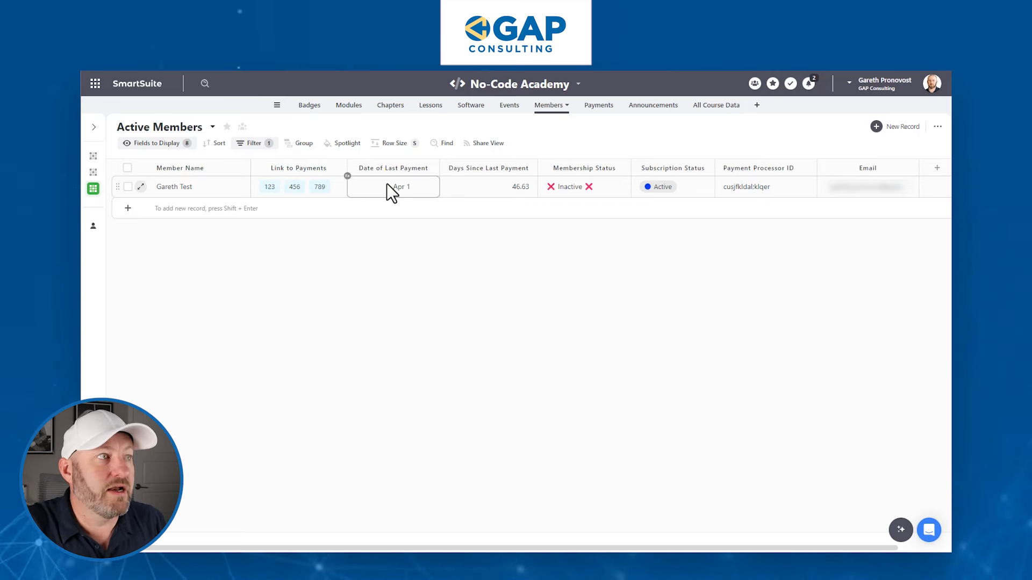
click(505, 185)
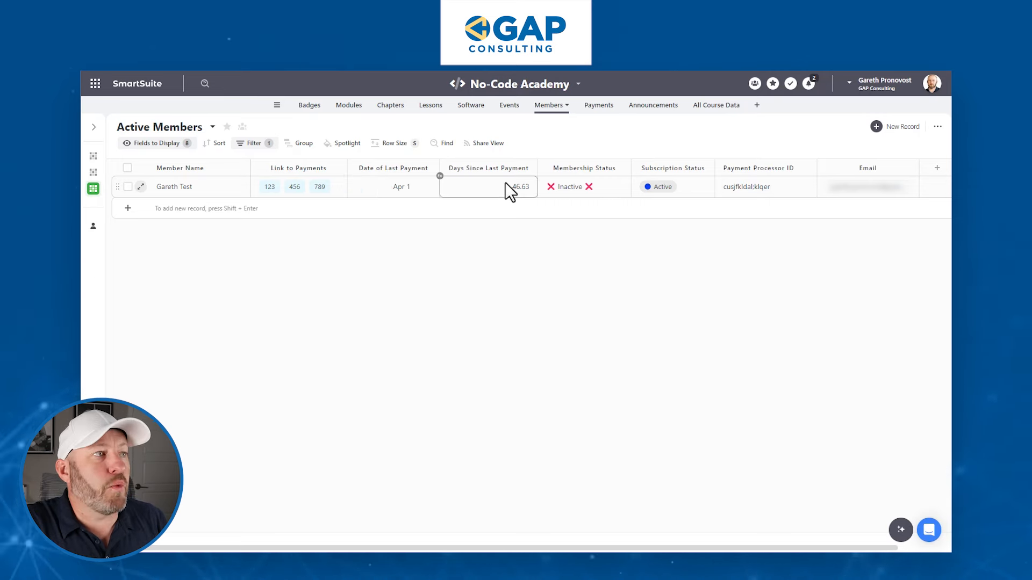
Examine the Membership Status formula, including its Member role check, the days-since-payment condition and the Inactive and Active results
double_click(587, 167)
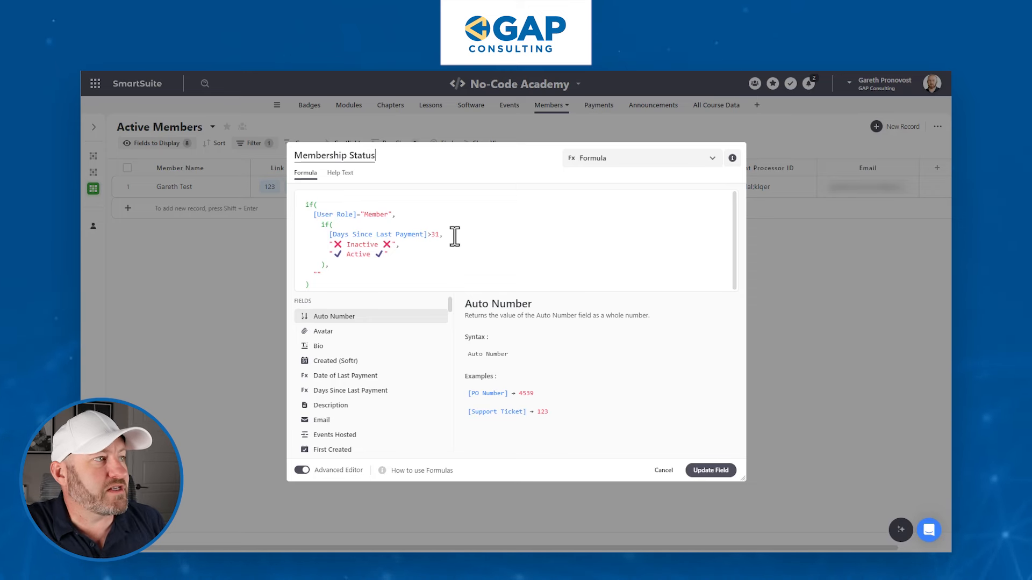
drag(365, 214, 388, 213)
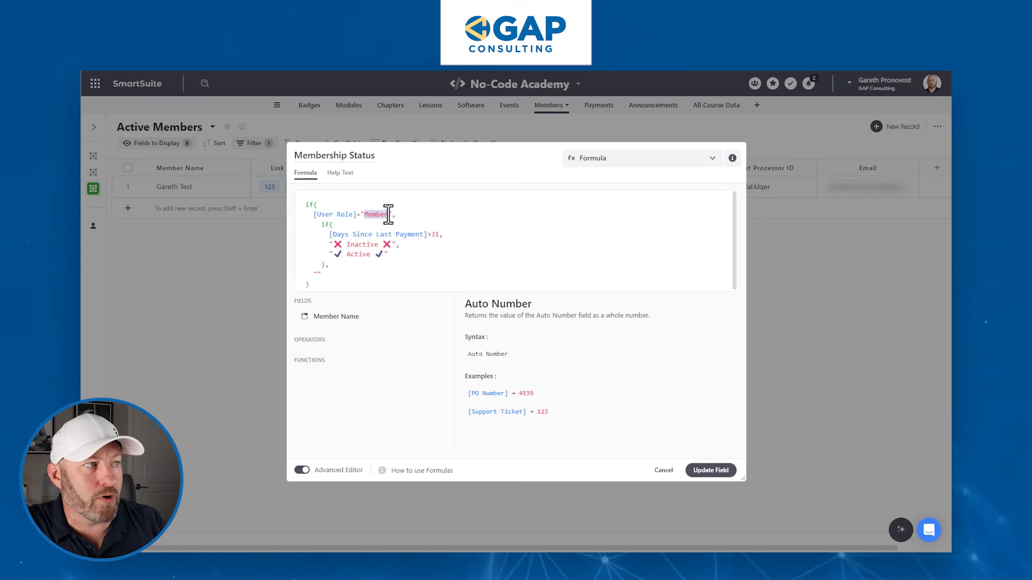
click(364, 233)
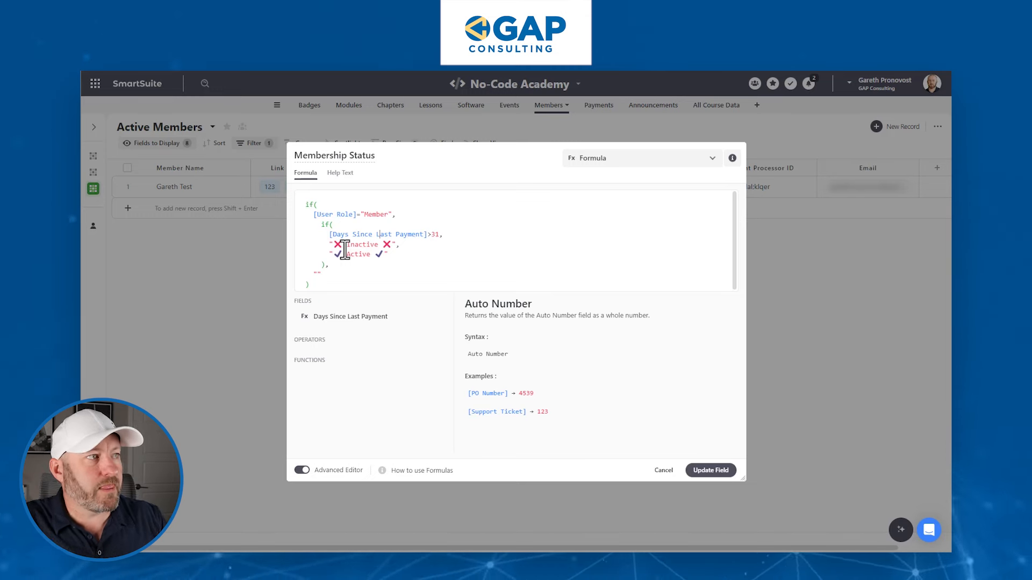
drag(331, 245, 396, 245)
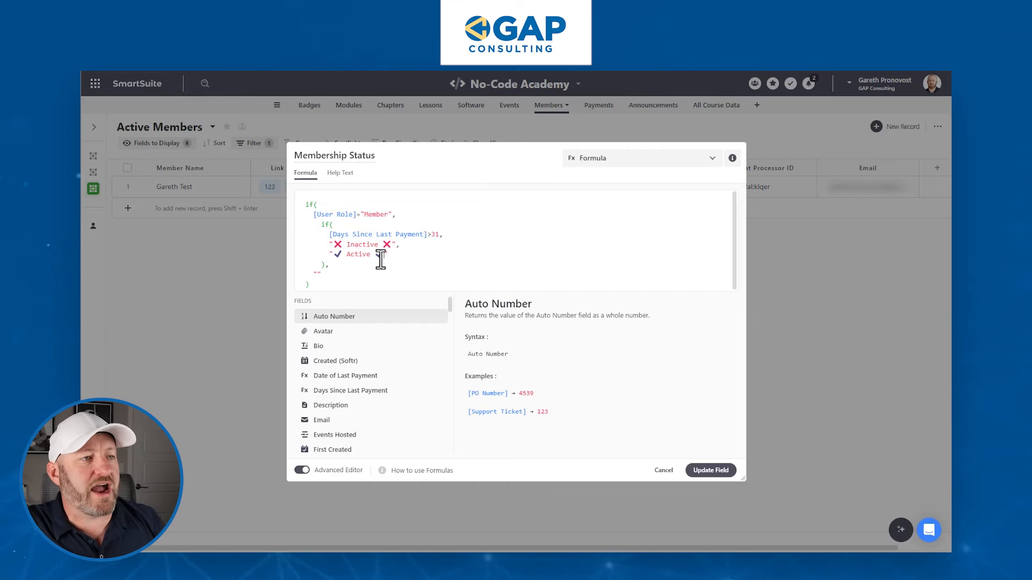
click(709, 471)
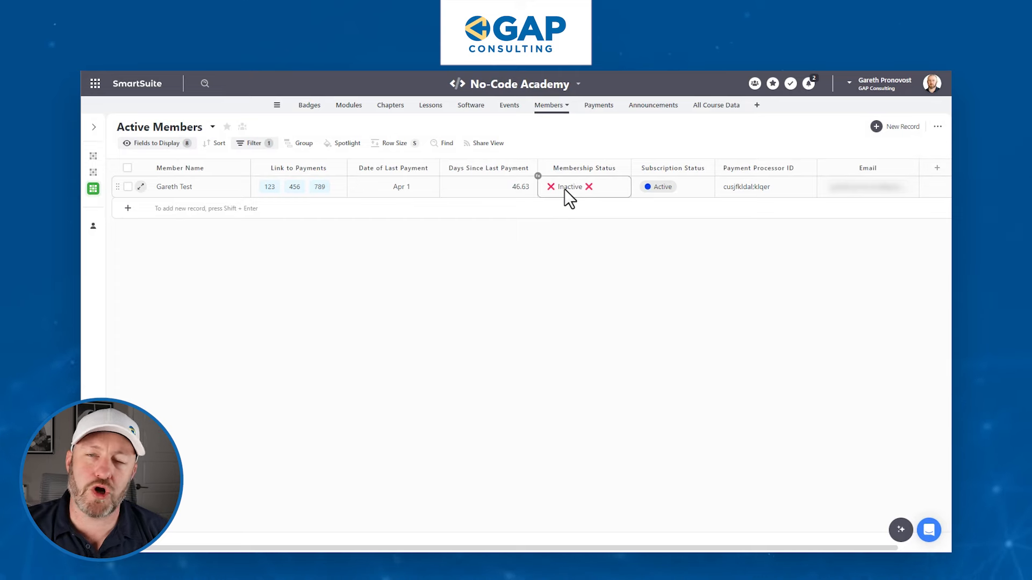
In the Payments table, set the status of payment 456 back to Complete
click(594, 107)
click(482, 192)
click(475, 235)
Check the member's Days Since Last Payment and Membership Status values in Active Members
click(547, 107)
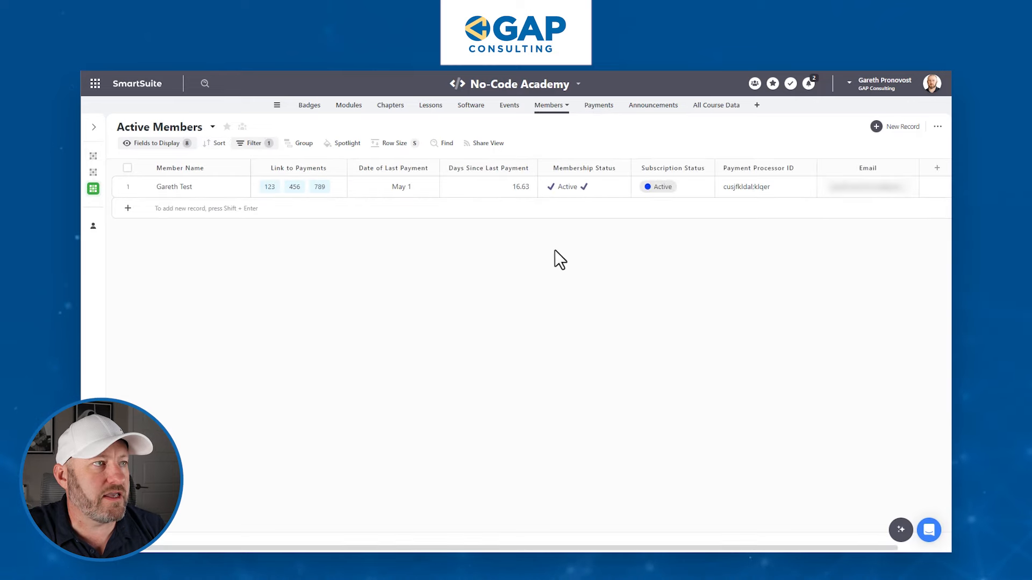
click(507, 189)
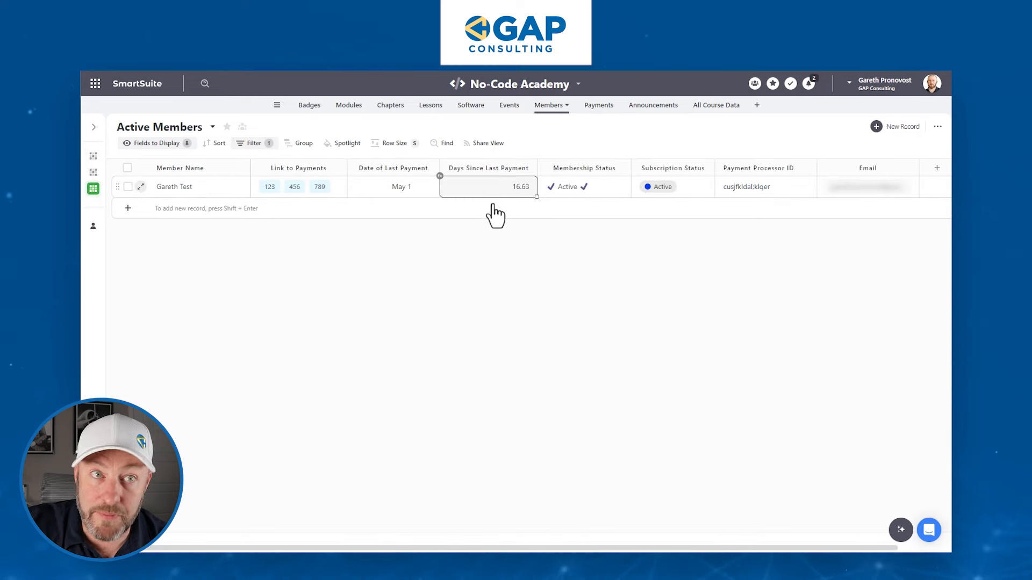
click(569, 188)
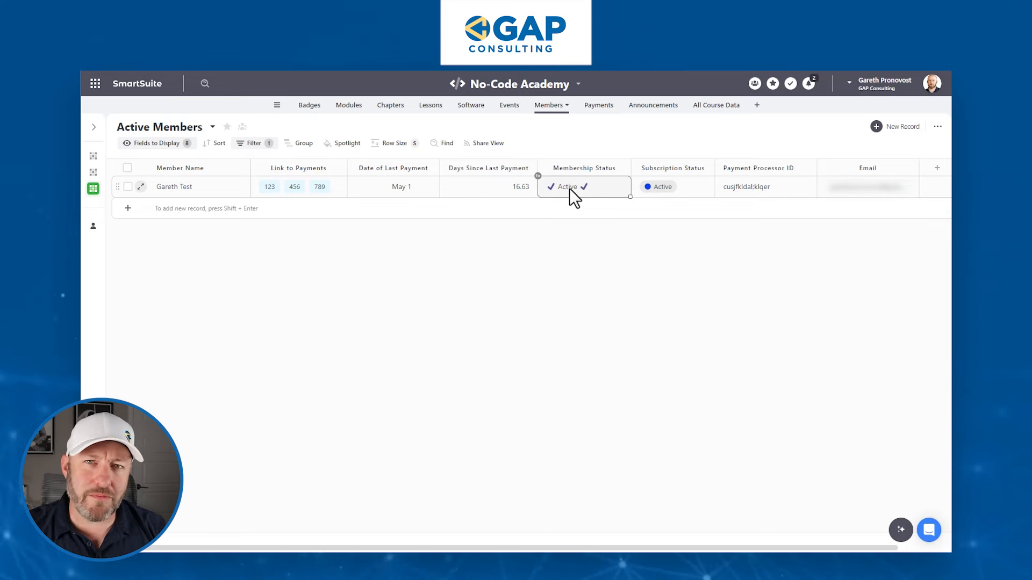
Inspect the member's Subscription Status field and its available options, leaving the selection as it is
click(675, 188)
click(683, 150)
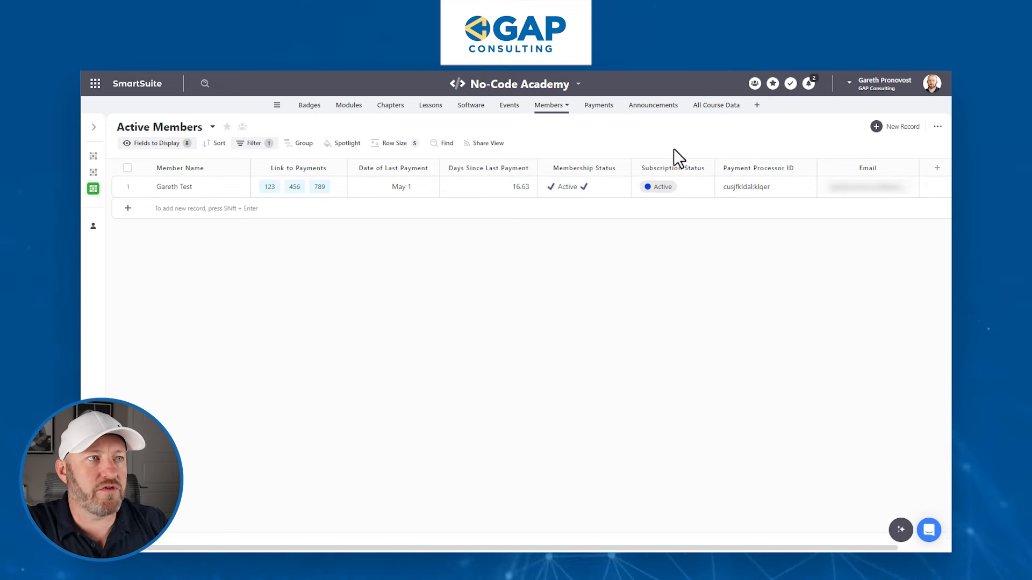
click(683, 188)
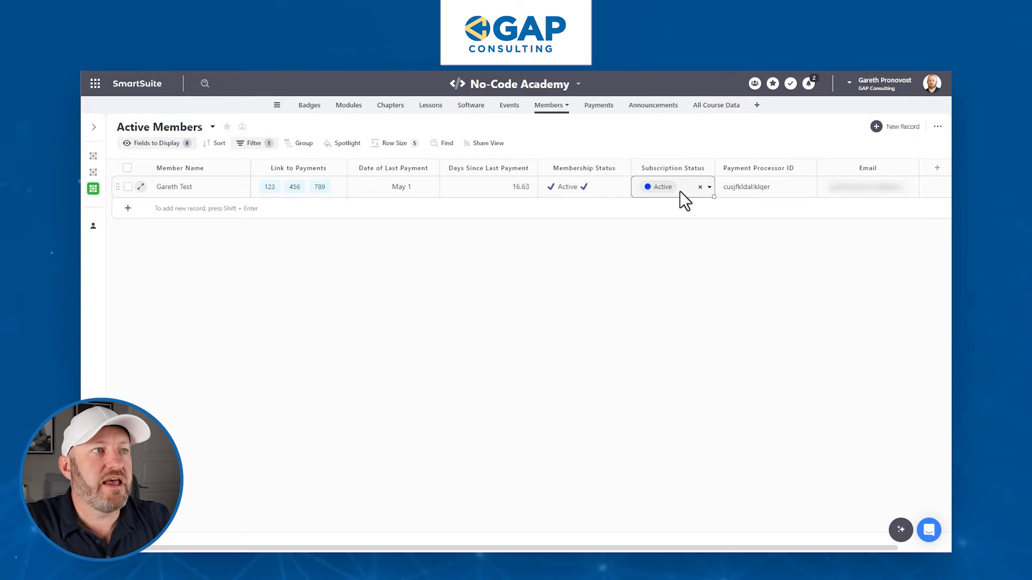
click(680, 192)
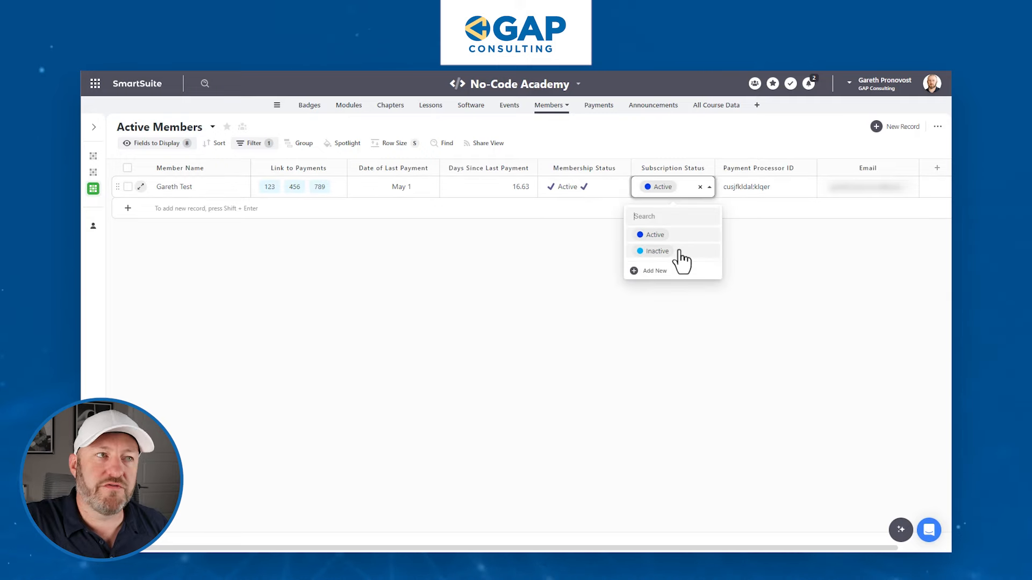
click(783, 243)
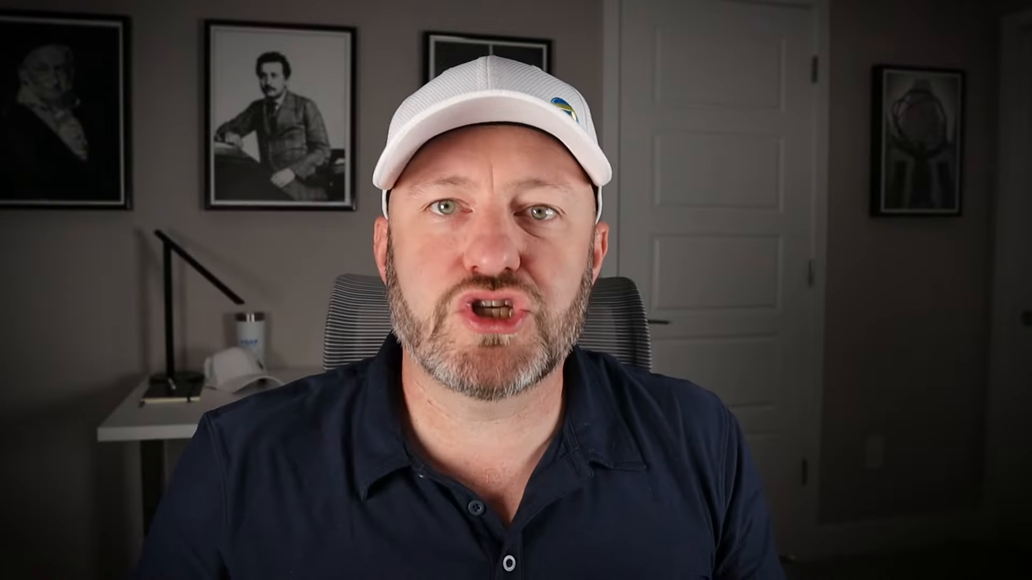